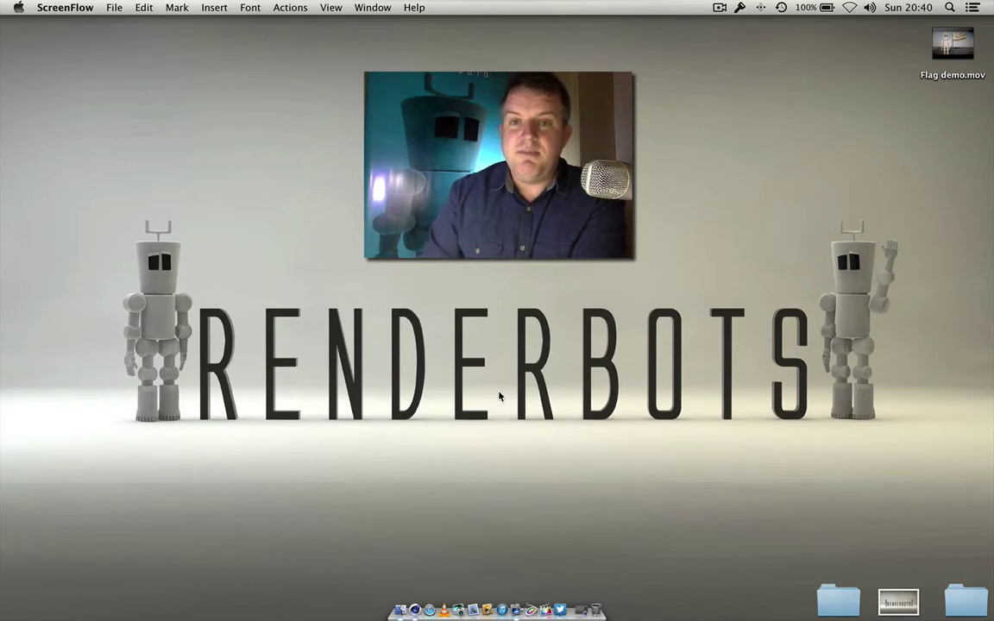
Step: Preview the video file Flag demo.mov on the desktop and close the preview
{"action": "left_click", "coordinate": [953, 45]}
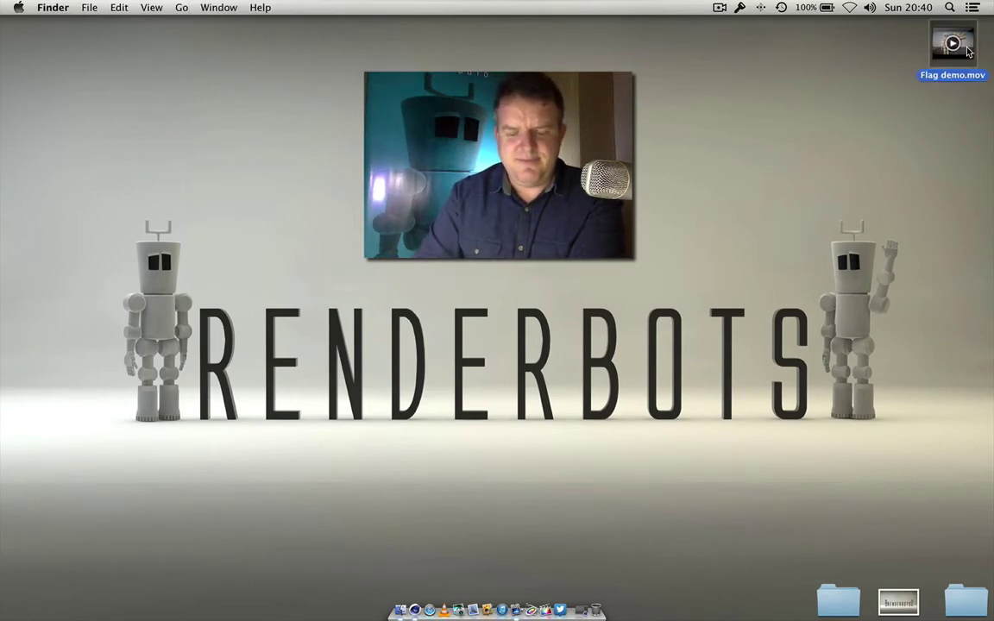
{"action": "key", "text": "space"}
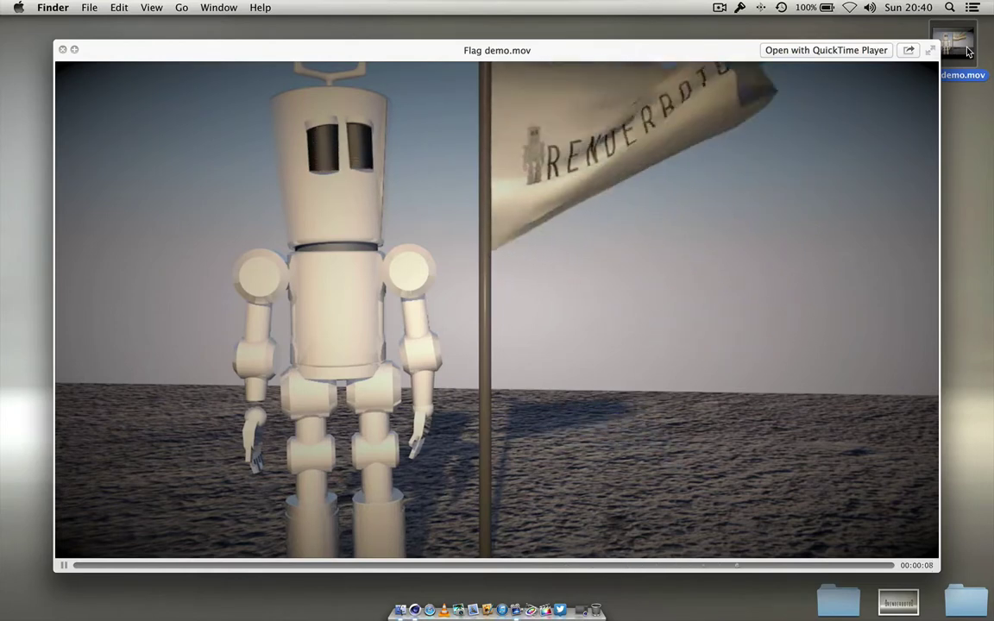
{"action": "key", "text": "space"}
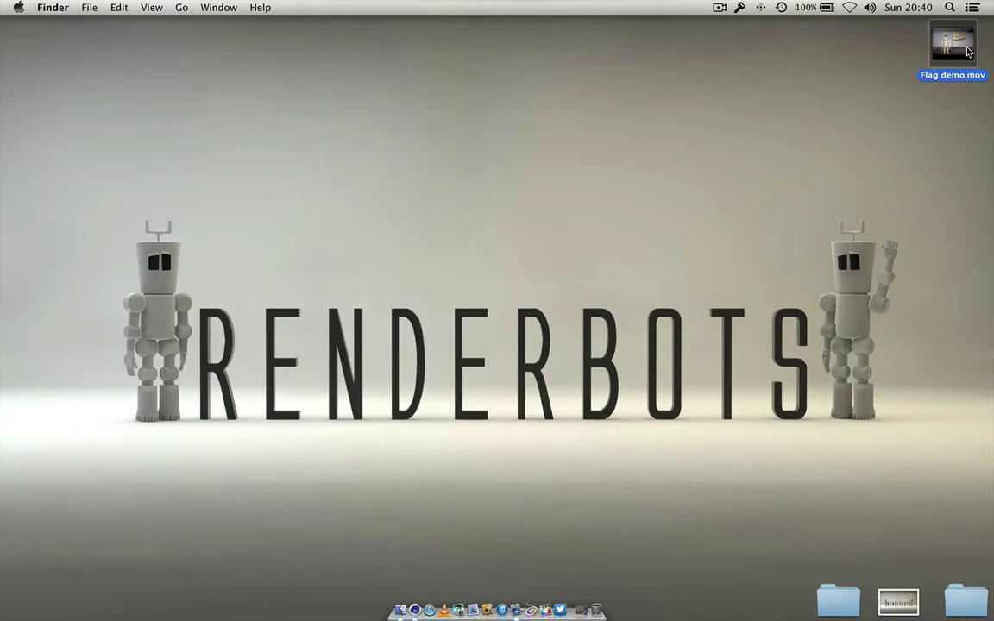
Step: Switch to Cinema 4D and add a cylinder shaped into a thin pole about 618 cm high with a radius of about 11.6 cm
{"action": "left_click", "coordinate": [415, 612]}
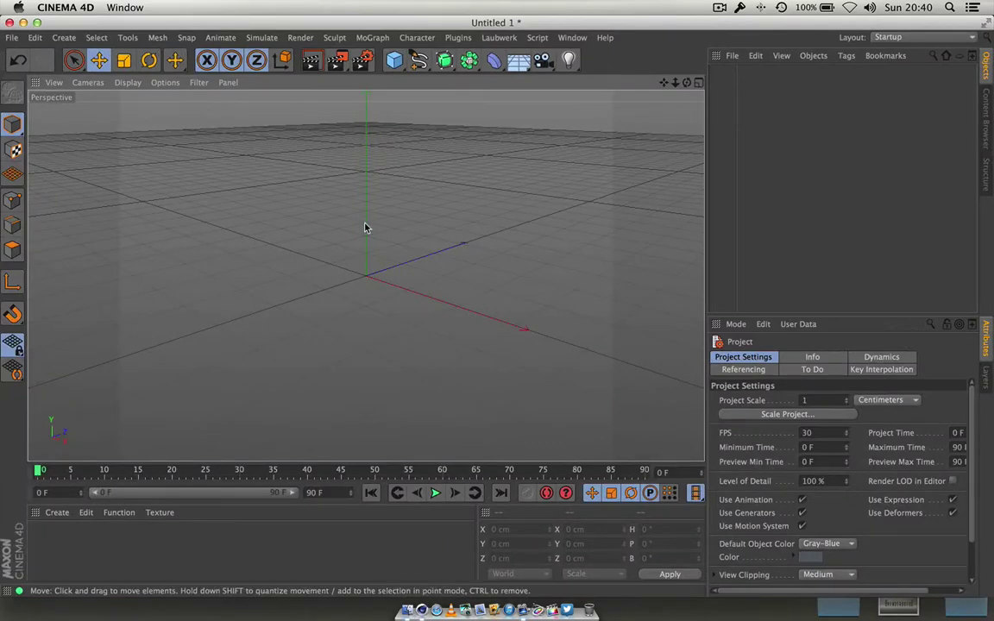
{"action": "left_click", "coordinate": [393, 59]}
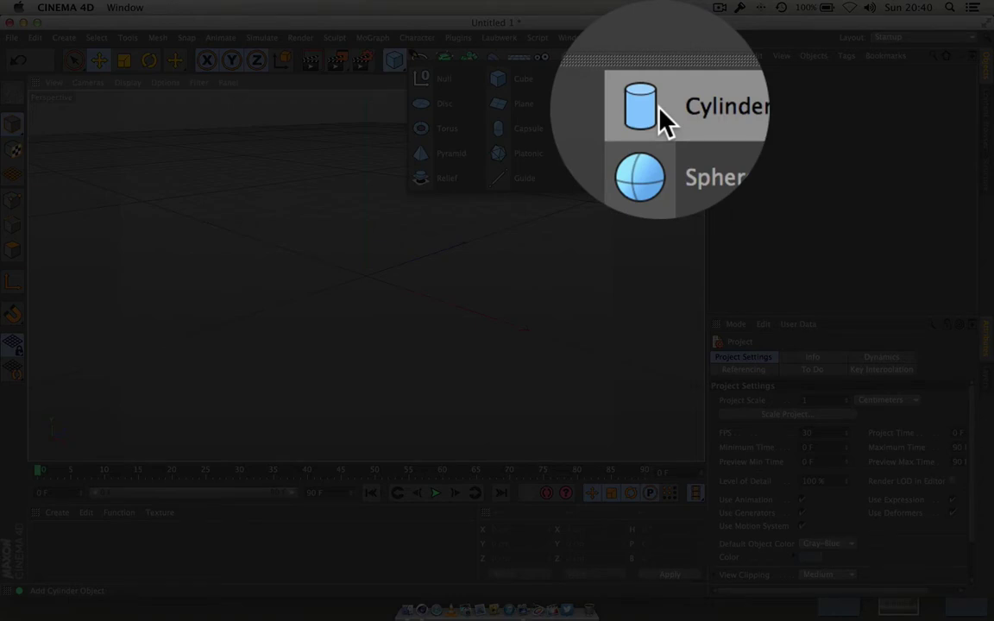
{"action": "left_click", "coordinate": [583, 104]}
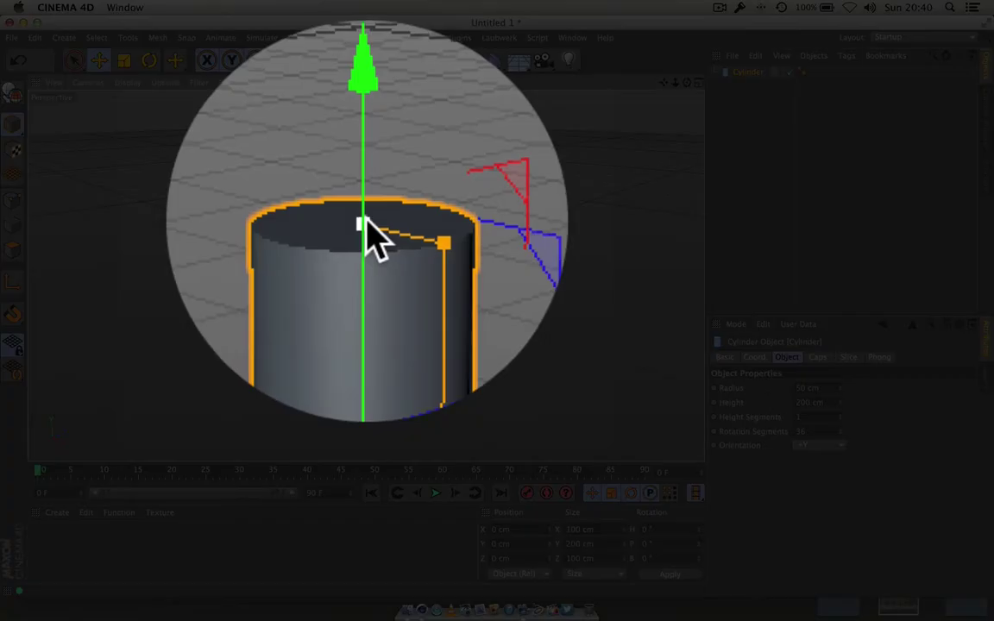
{"action": "mouse_move", "coordinate": [366, 224]}
{"action": "left_mouse_down"}
{"action": "mouse_move", "coordinate": [365, 128]}
{"action": "mouse_move", "coordinate": [369, 214]}
{"action": "left_mouse_up"}
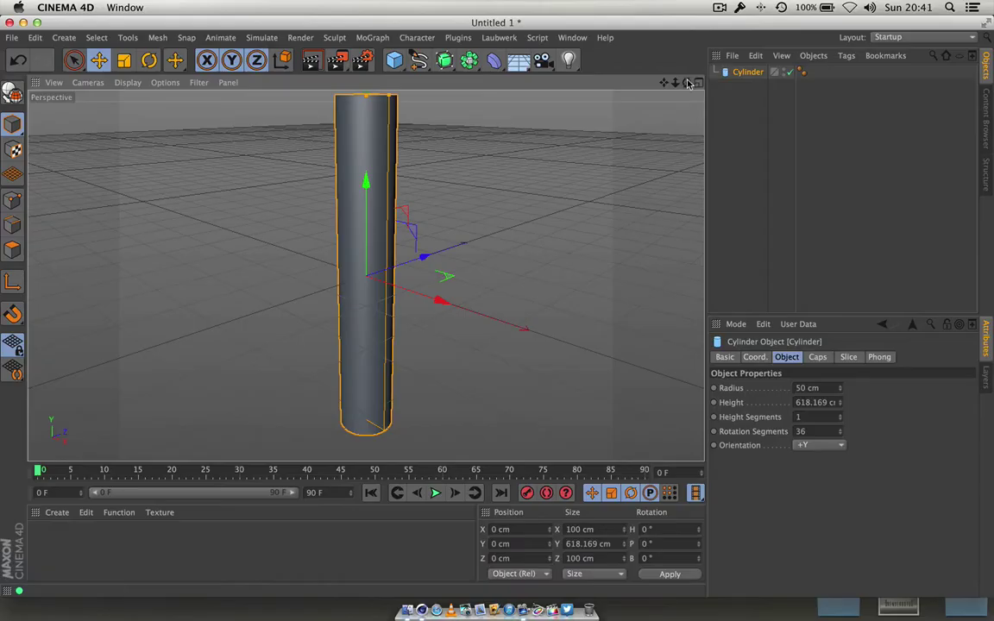
{"action": "left_click_drag", "start_coordinate": [689, 83], "coordinate": [672, 83]}
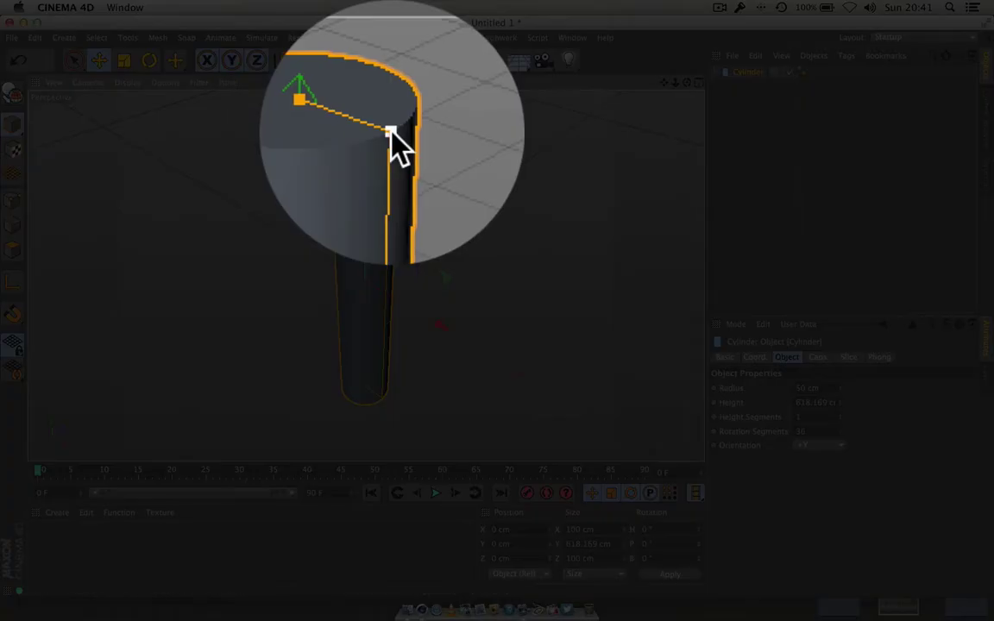
{"action": "left_click_drag", "start_coordinate": [390, 131], "coordinate": [370, 130]}
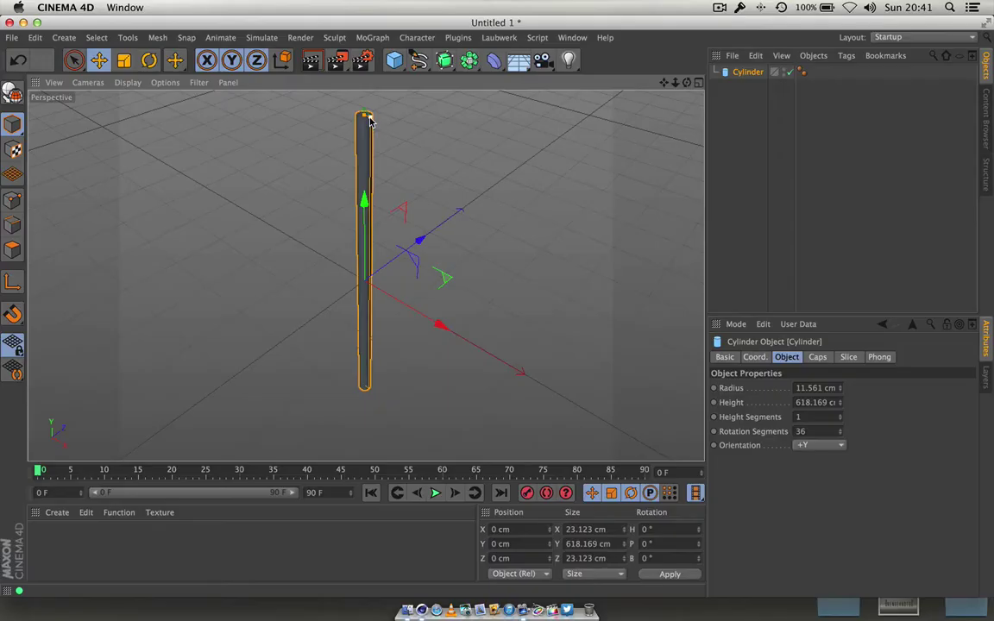
Step: Add a sphere on top of the pole at Y about 310 cm and scale it to 36 cm across
{"action": "left_click", "coordinate": [396, 61]}
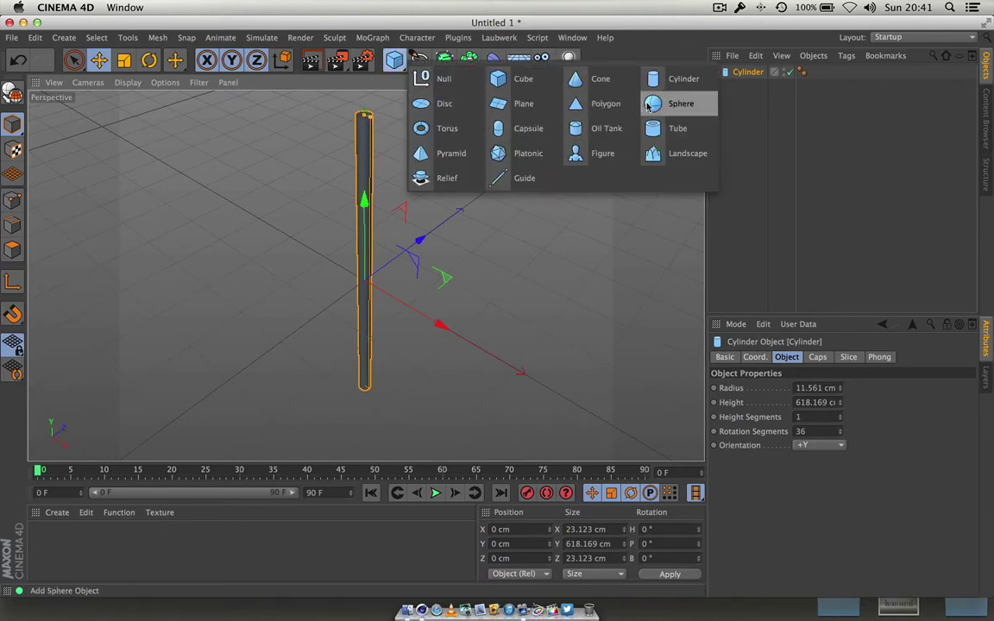
{"action": "left_click", "coordinate": [648, 105]}
{"action": "left_click_drag", "start_coordinate": [357, 205], "coordinate": [359, 54]}
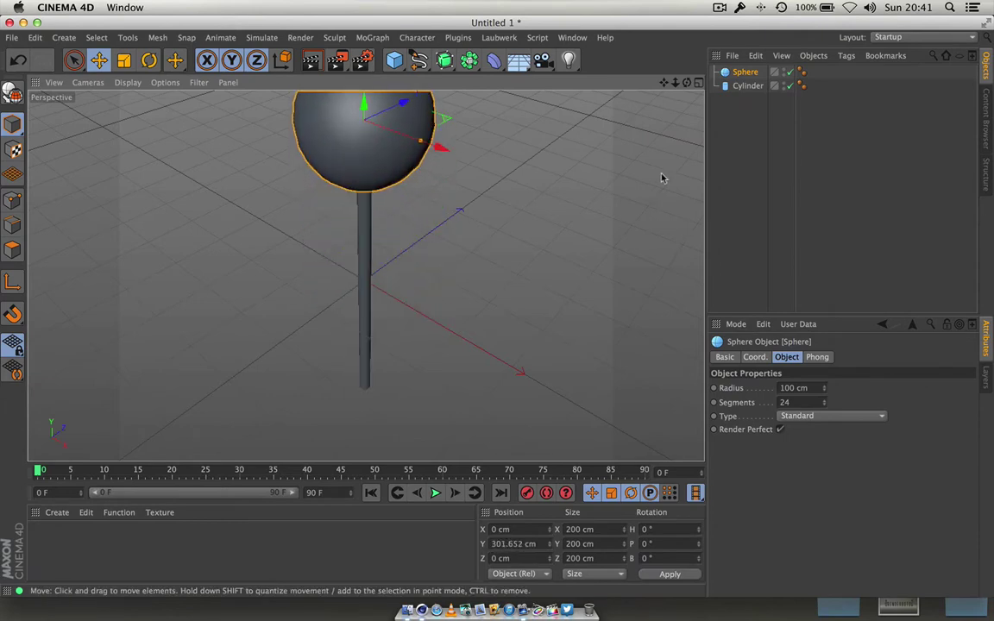
{"action": "left_click_drag", "start_coordinate": [667, 85], "coordinate": [647, 84]}
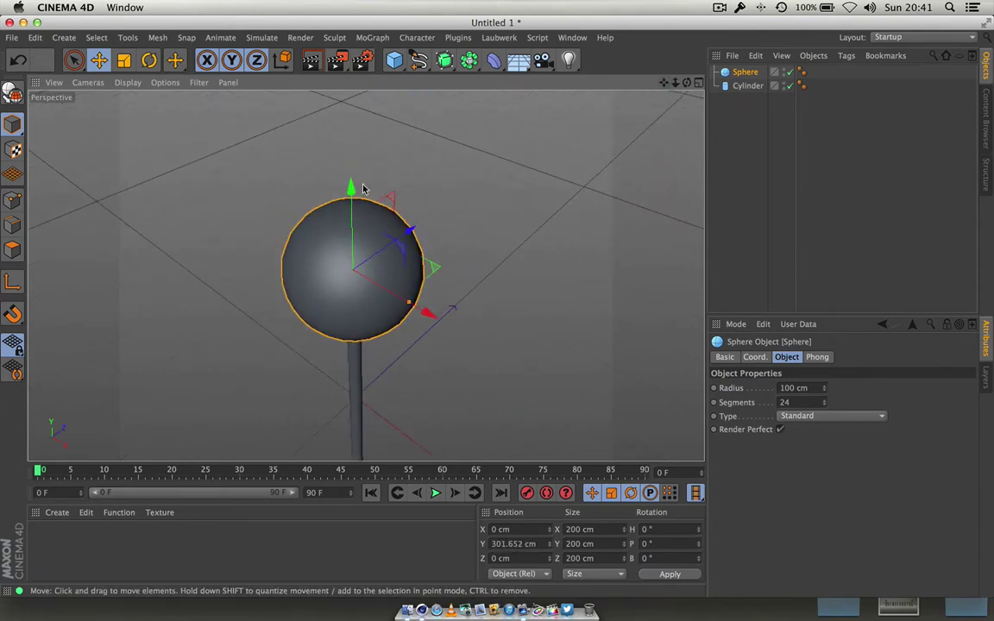
{"action": "left_click_drag", "start_coordinate": [350, 188], "coordinate": [350, 182]}
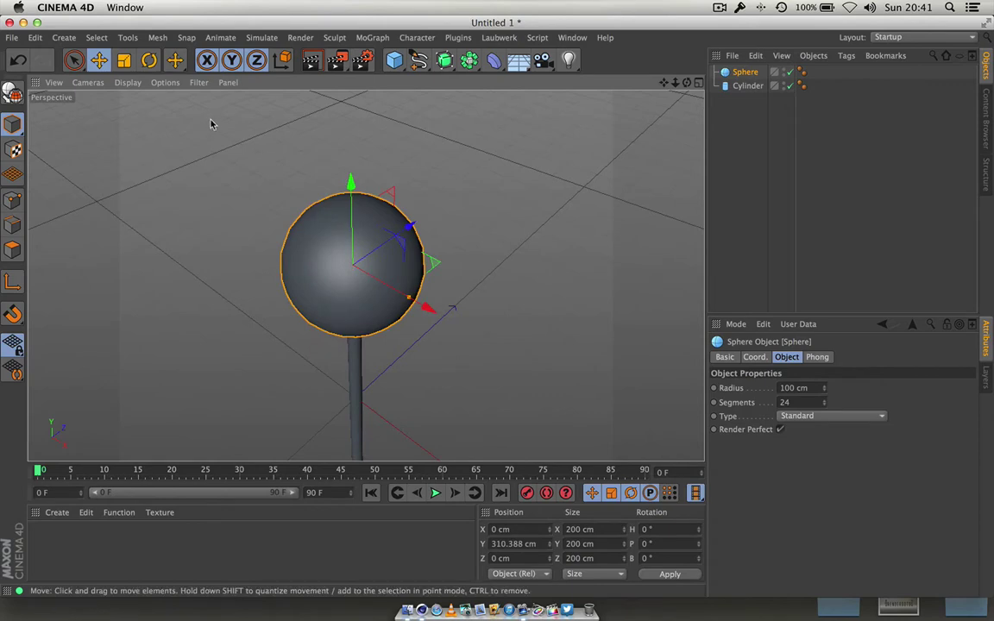
{"action": "left_click", "coordinate": [124, 62]}
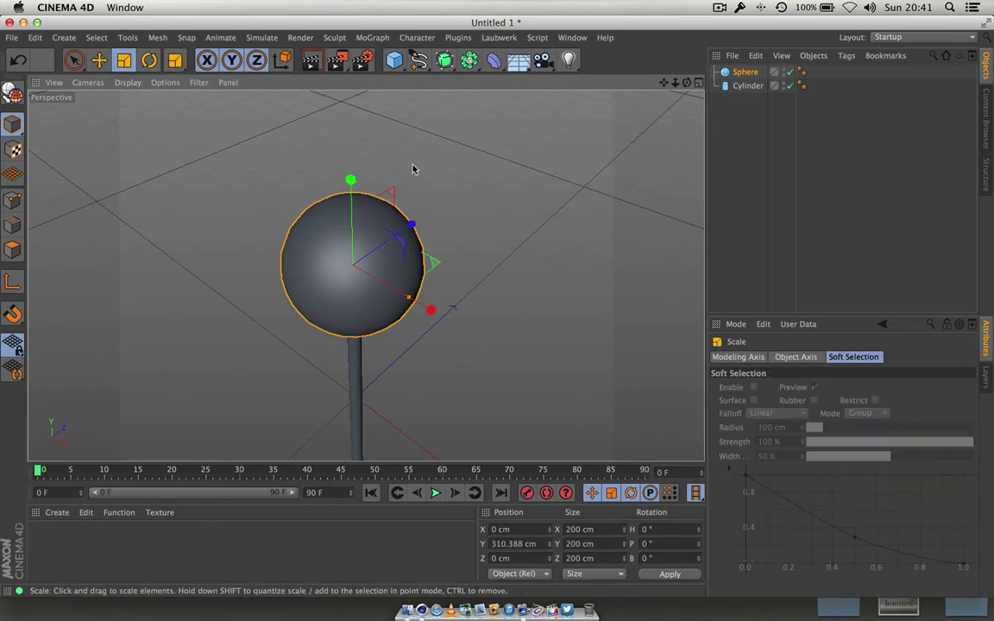
{"action": "left_click_drag", "start_coordinate": [483, 182], "coordinate": [121, 319]}
Step: Add a plane object to the scene and set its orientation to +Z
{"action": "left_click_drag", "start_coordinate": [687, 82], "coordinate": [681, 147]}
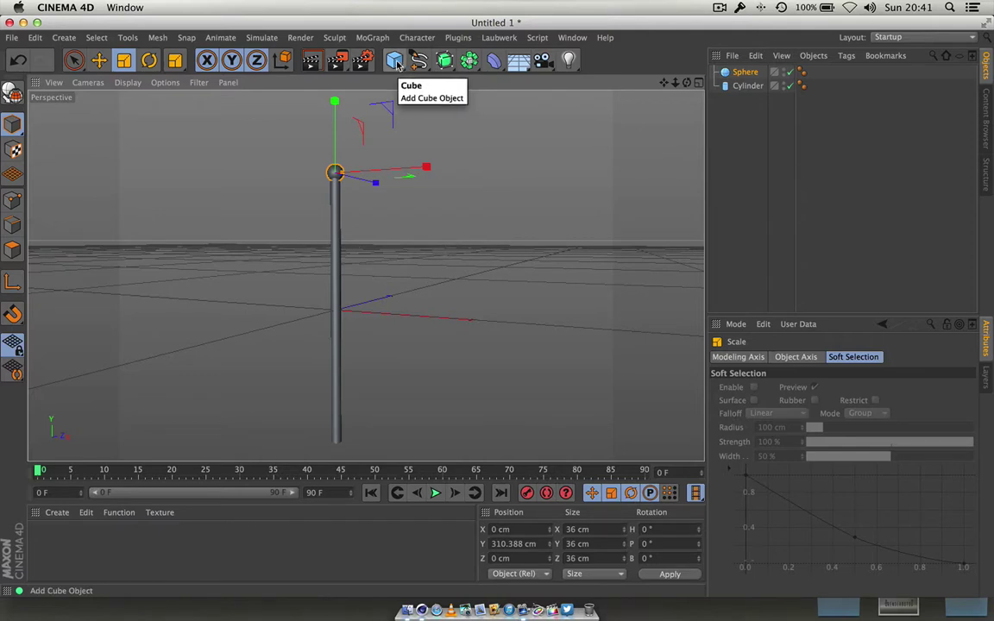
{"action": "left_click_drag", "start_coordinate": [397, 64], "coordinate": [508, 107]}
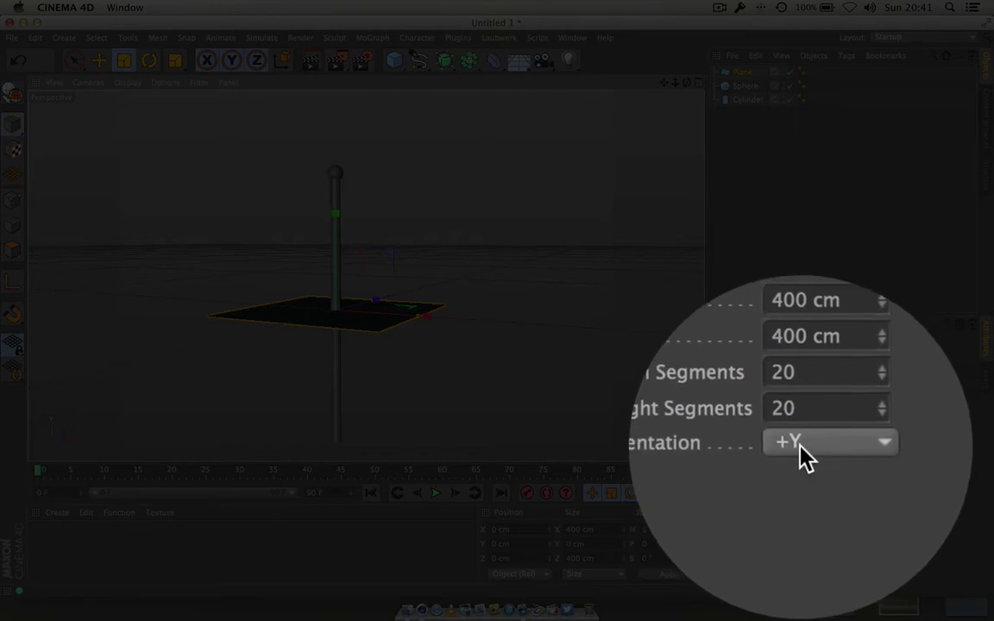
{"action": "left_click", "coordinate": [816, 445]}
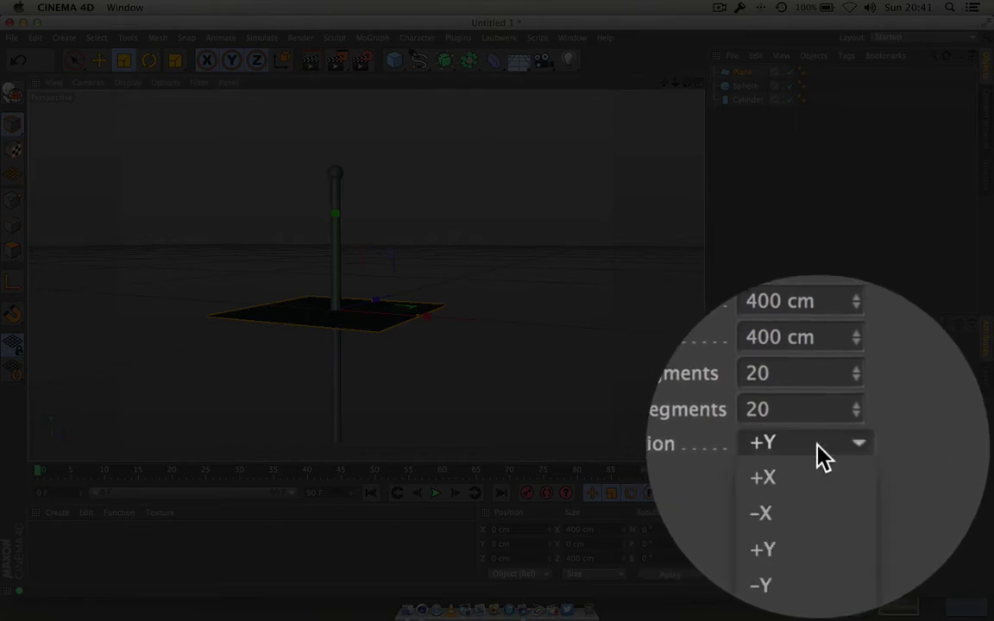
{"action": "left_click", "coordinate": [816, 447]}
{"action": "left_click", "coordinate": [818, 447]}
{"action": "left_click", "coordinate": [815, 459]}
{"action": "left_click", "coordinate": [824, 451]}
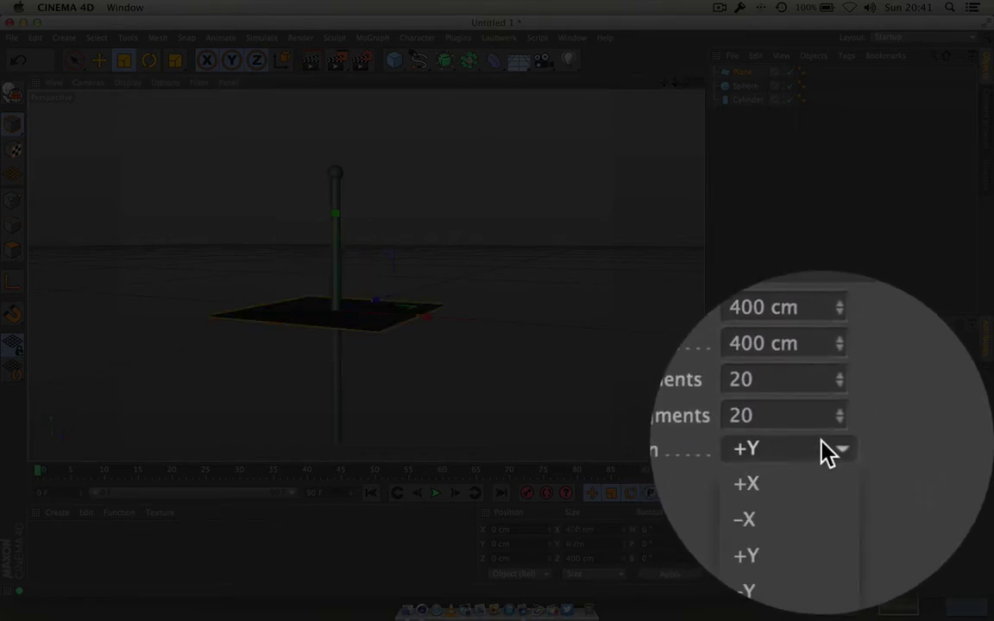
{"action": "left_click", "coordinate": [822, 460]}
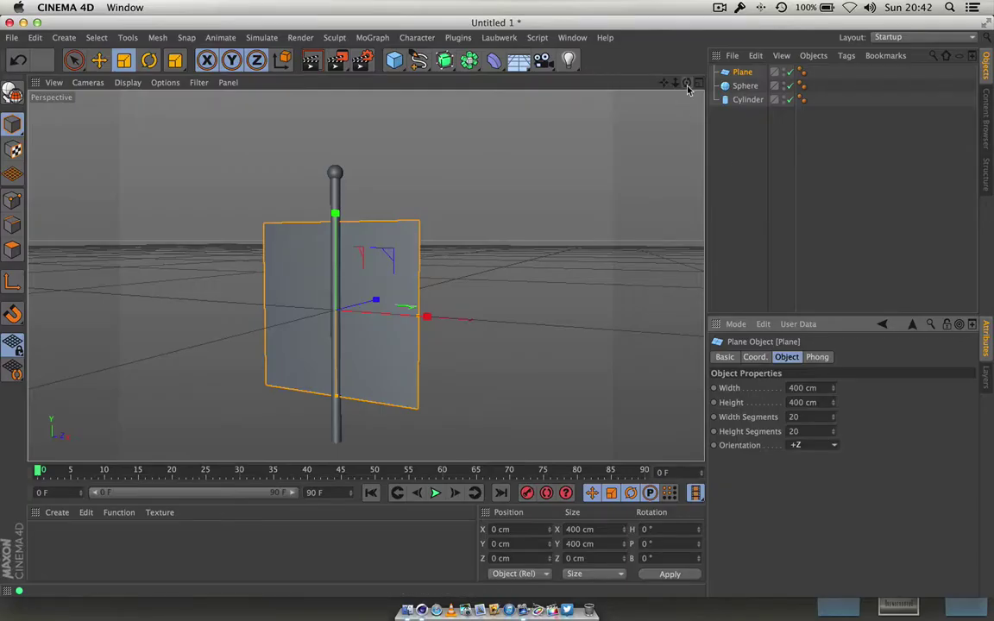
Step: Resize the plane to flag proportions, about 419 cm wide and 281 cm high
{"action": "left_click_drag", "start_coordinate": [687, 83], "coordinate": [644, 101]}
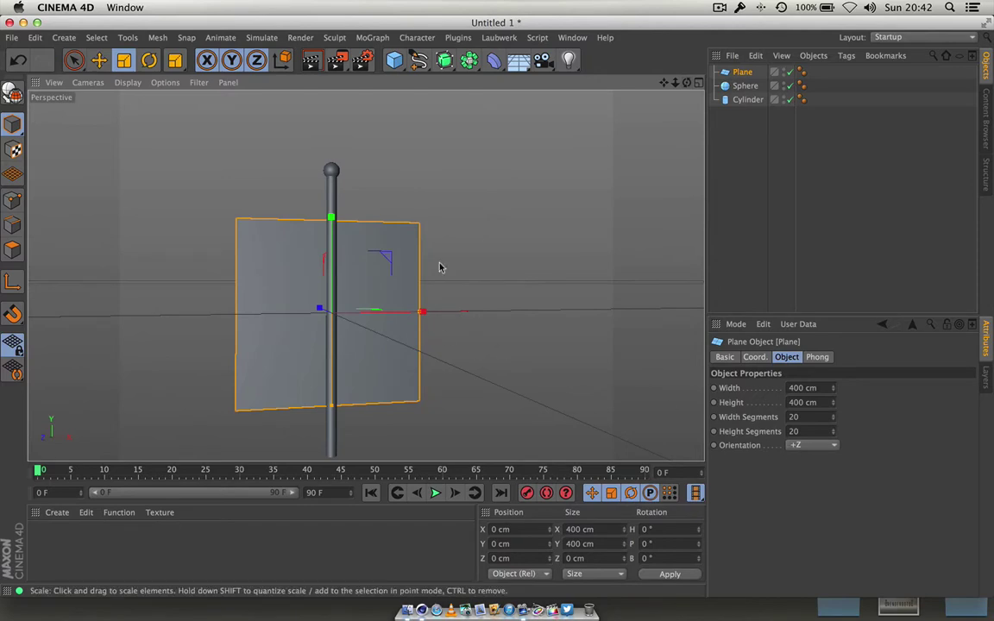
{"action": "left_click_drag", "start_coordinate": [686, 83], "coordinate": [365, 277]}
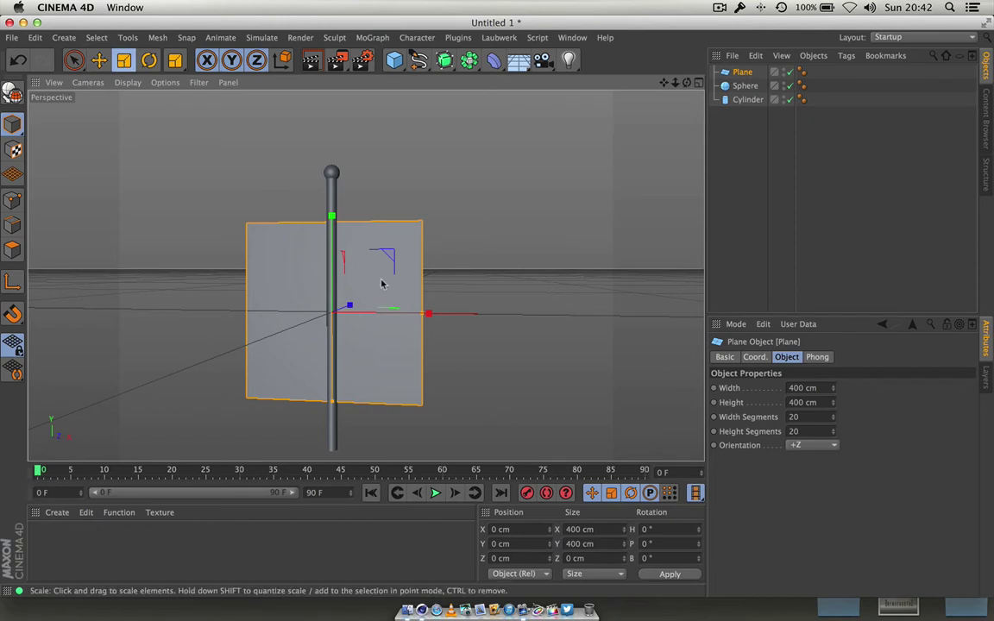
{"action": "left_click_drag", "start_coordinate": [425, 313], "coordinate": [465, 319]}
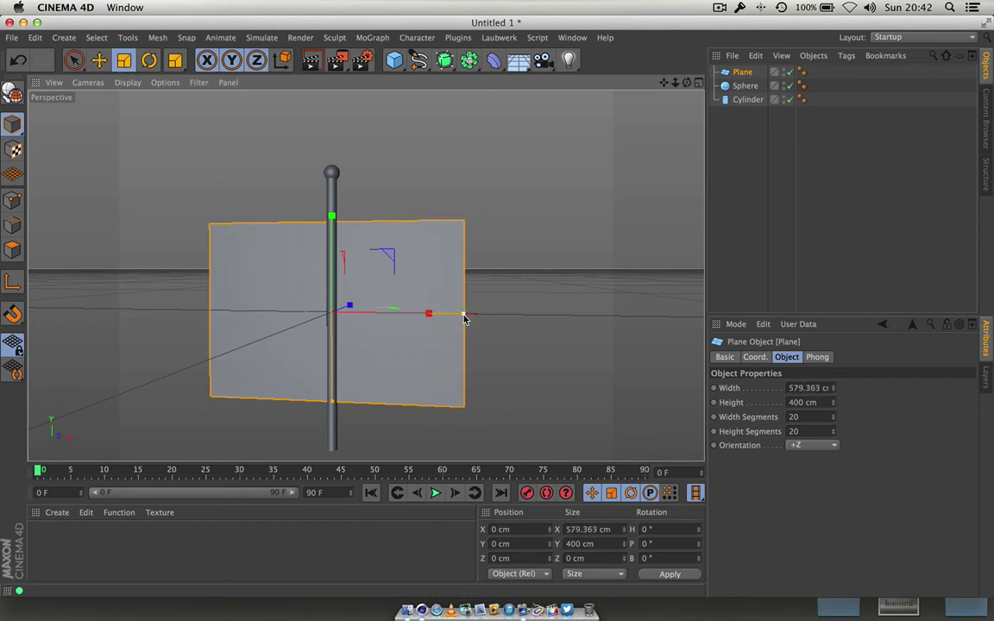
{"action": "left_click_drag", "start_coordinate": [331, 215], "coordinate": [330, 253]}
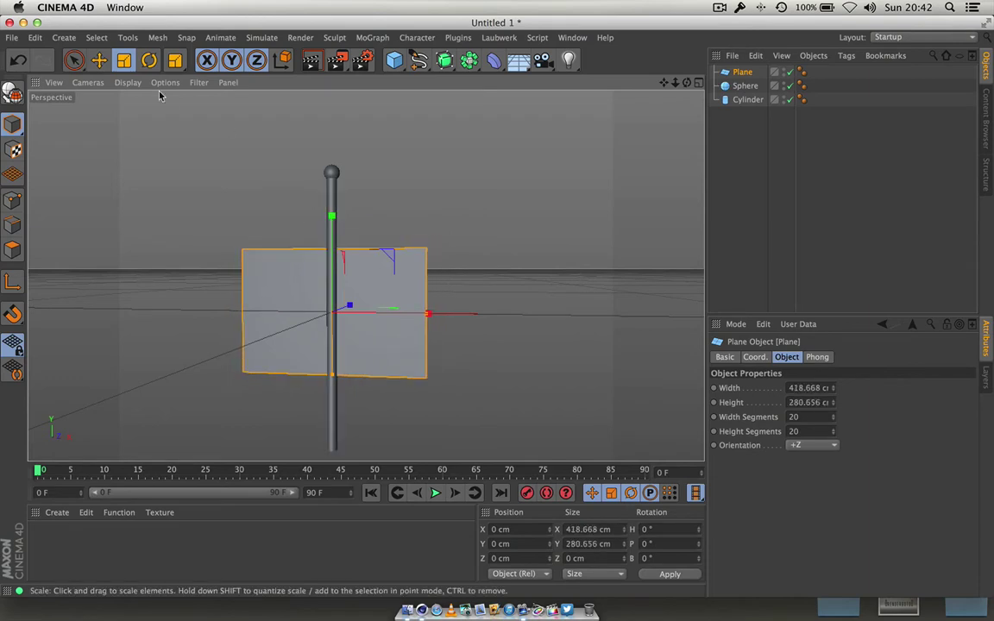
Step: Move the plane up and beside the upper pole, to about X 213 cm and Y 140 cm
{"action": "left_click", "coordinate": [99, 60]}
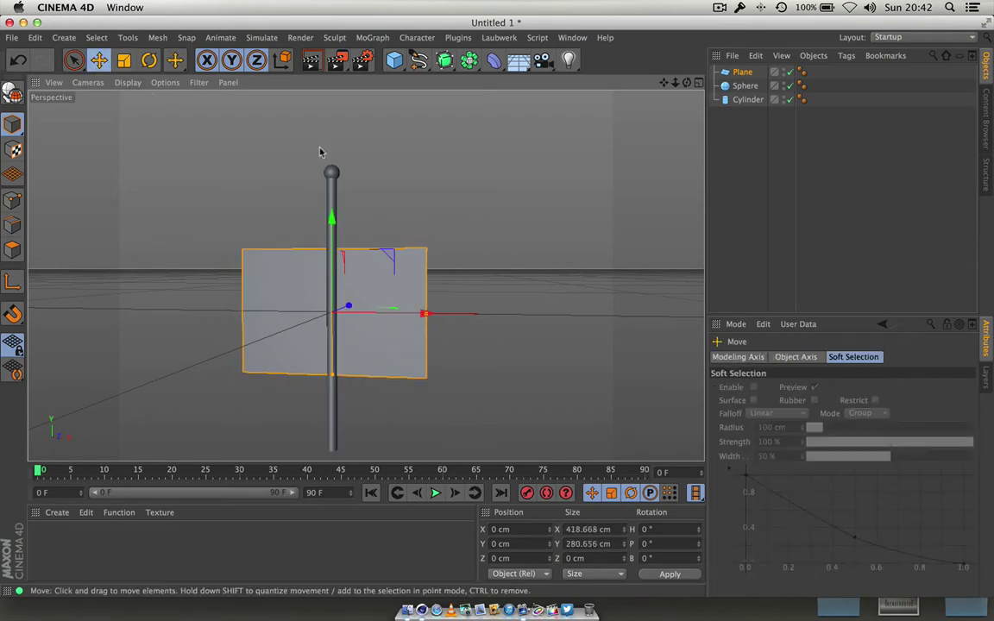
{"action": "left_click_drag", "start_coordinate": [331, 221], "coordinate": [335, 160]}
{"action": "left_click_drag", "start_coordinate": [434, 253], "coordinate": [535, 255]}
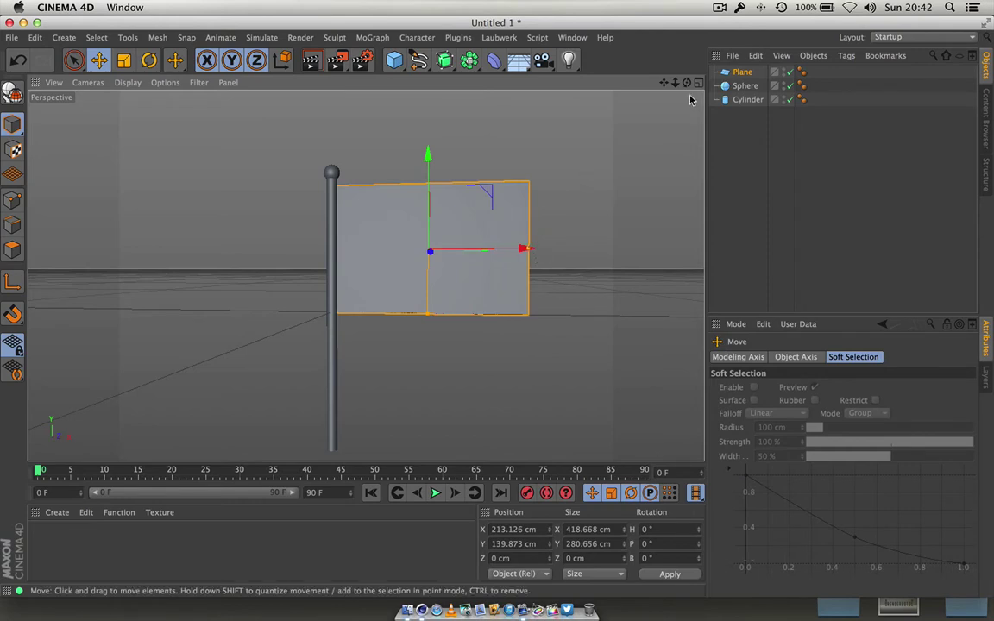
Step: Check where the flag plane meets the pole and nudge the plane sideways to about X 217 cm
{"action": "left_click_drag", "start_coordinate": [687, 82], "coordinate": [678, 85]}
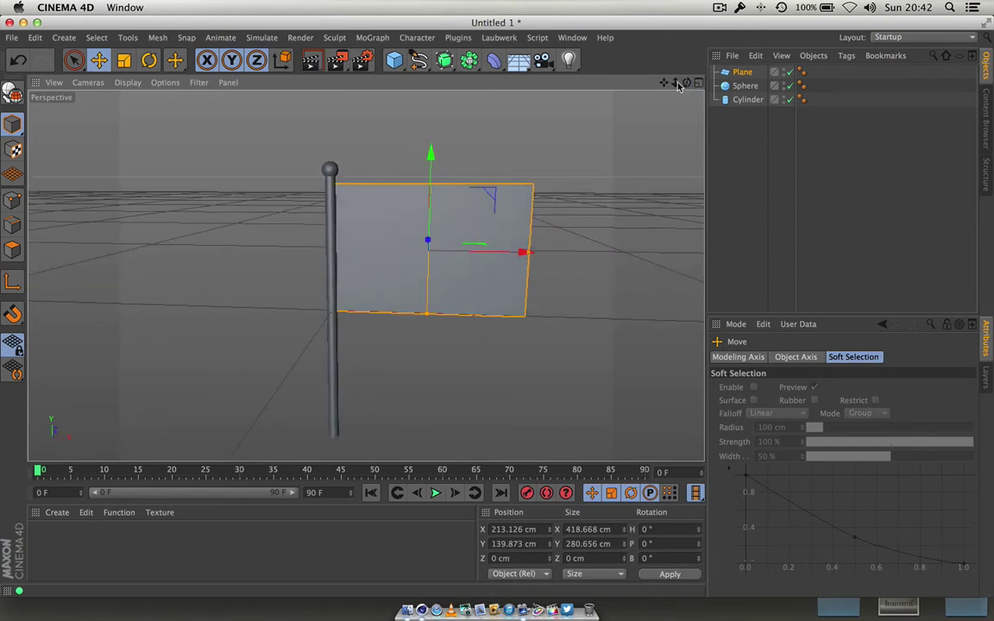
{"action": "scroll", "coordinate": [366, 276], "scroll_direction": "up", "scroll_amount": 10}
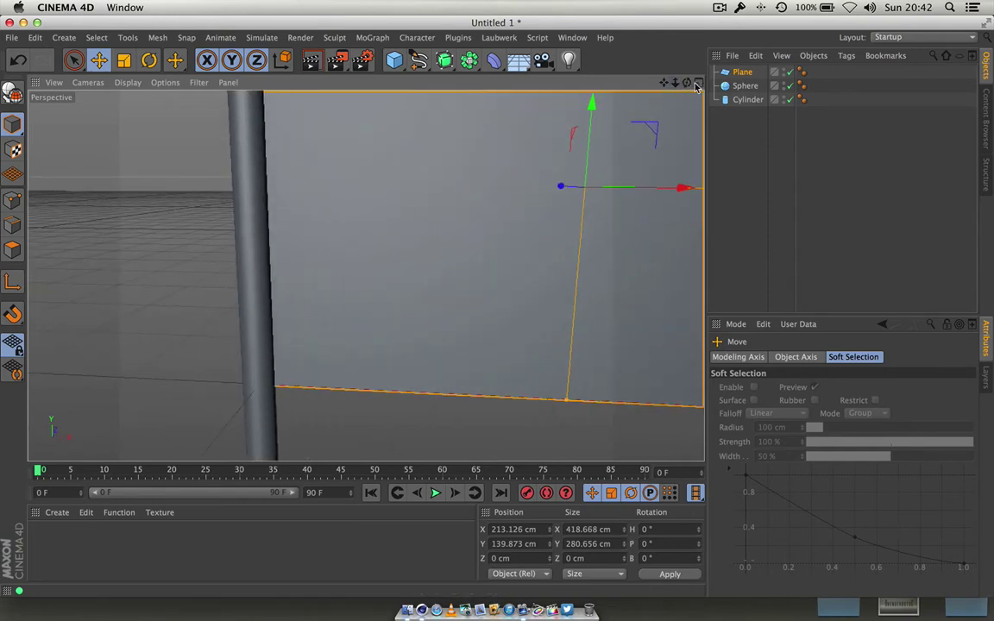
{"action": "left_click", "coordinate": [745, 85]}
{"action": "left_click", "coordinate": [747, 99]}
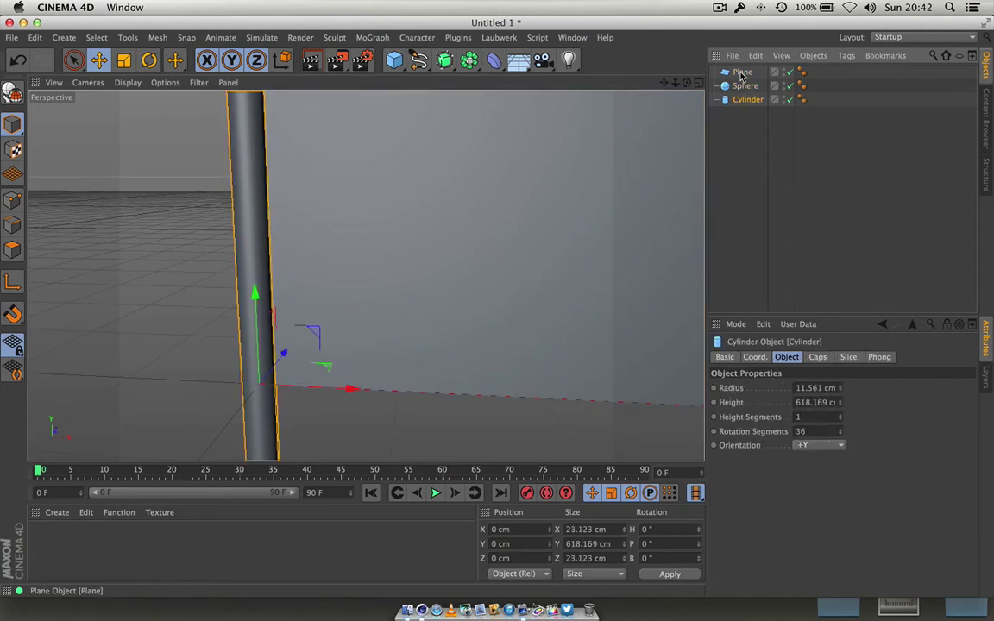
{"action": "left_click", "coordinate": [741, 74]}
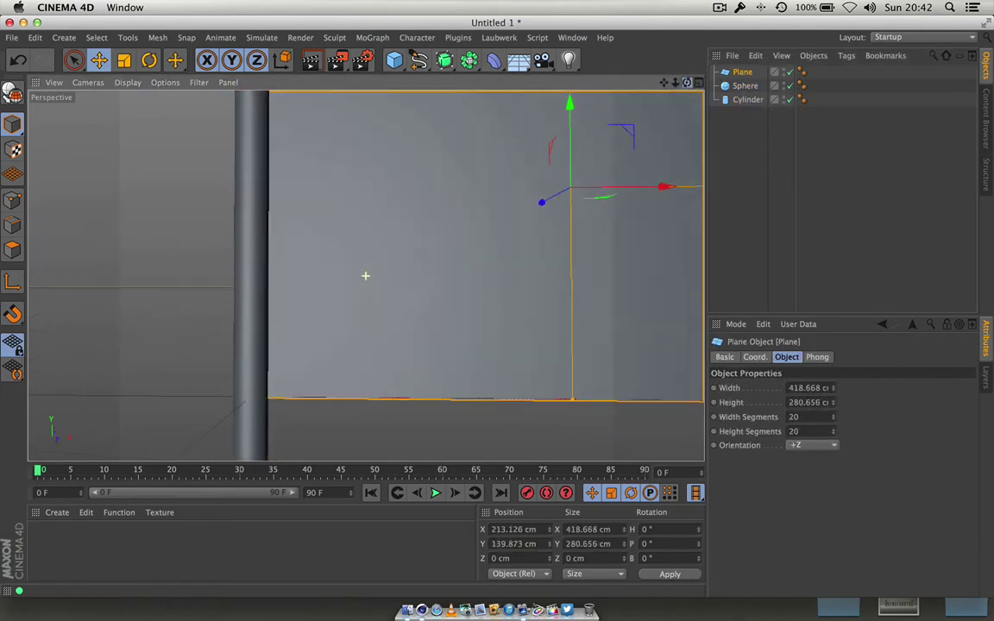
{"action": "scroll", "coordinate": [366, 275], "scroll_direction": "down", "scroll_amount": 5}
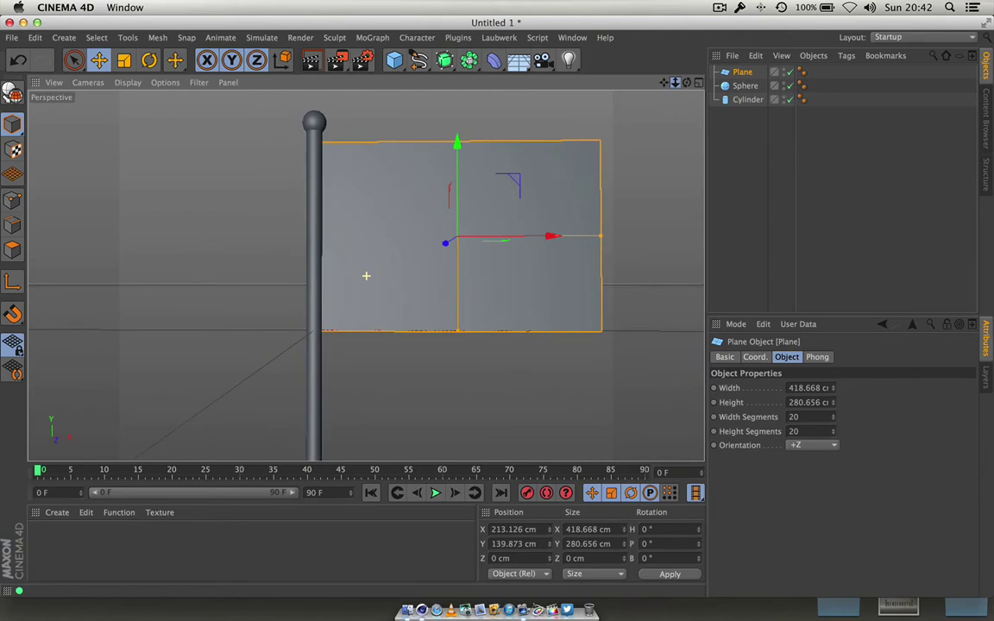
{"action": "left_click_drag", "start_coordinate": [664, 83], "coordinate": [647, 95]}
{"action": "mouse_move", "coordinate": [533, 249]}
{"action": "left_mouse_down"}
{"action": "mouse_move", "coordinate": [547, 250]}
{"action": "mouse_move", "coordinate": [531, 249]}
{"action": "left_mouse_up"}
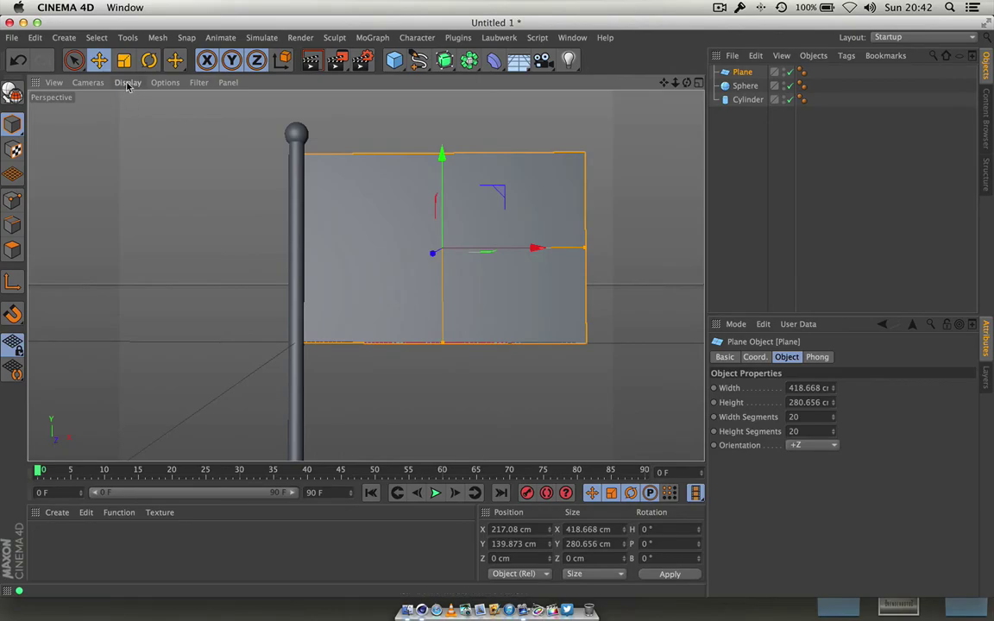
Step: Display the scene in Gouraud shading with lines and disable the pole cylinder to expose the plane's inner edge
{"action": "left_click", "coordinate": [128, 83]}
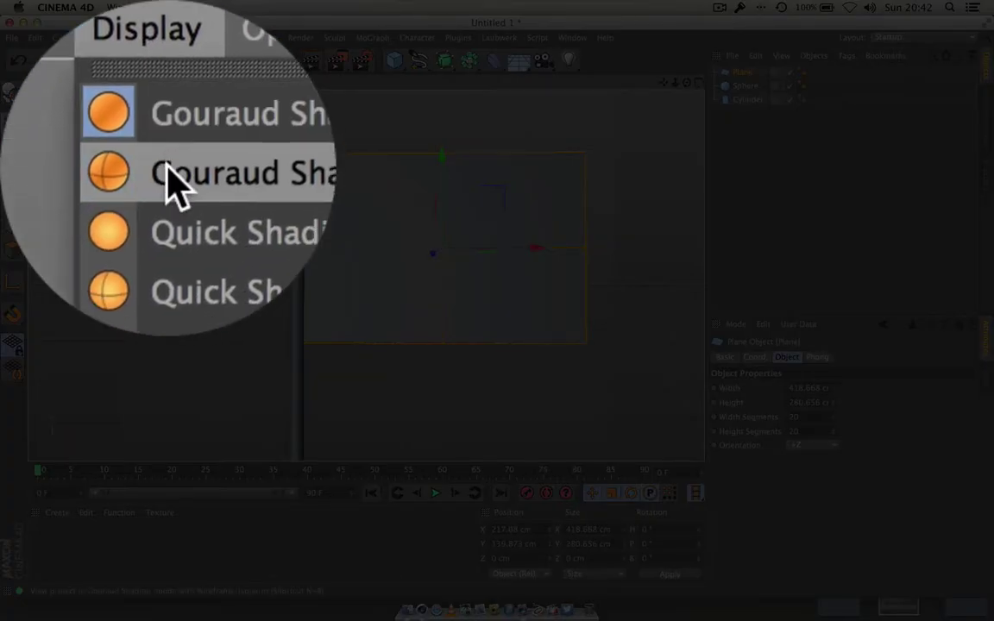
{"action": "left_click", "coordinate": [138, 121]}
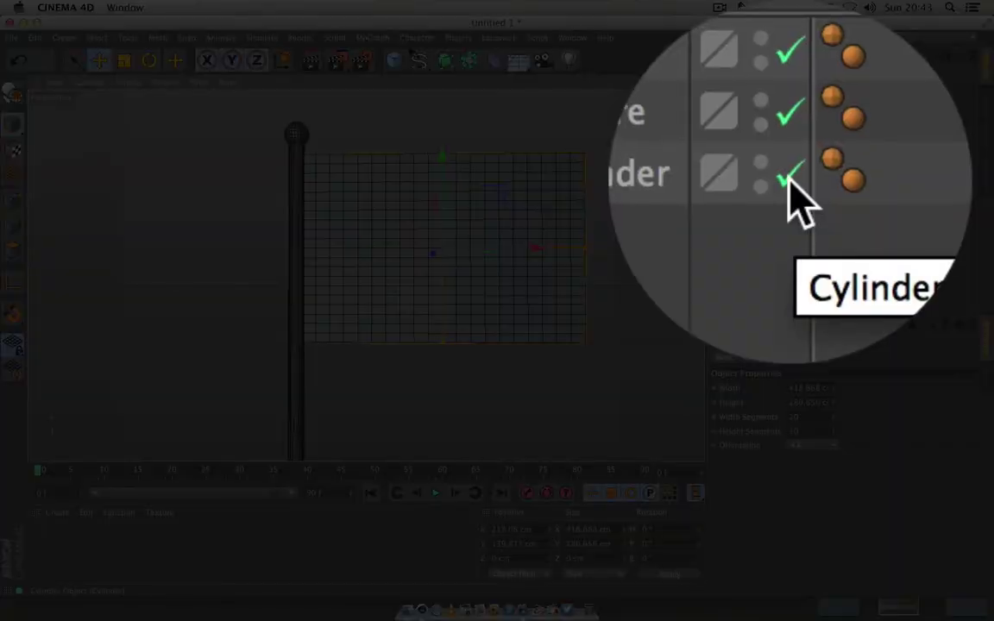
{"action": "left_click", "coordinate": [787, 176]}
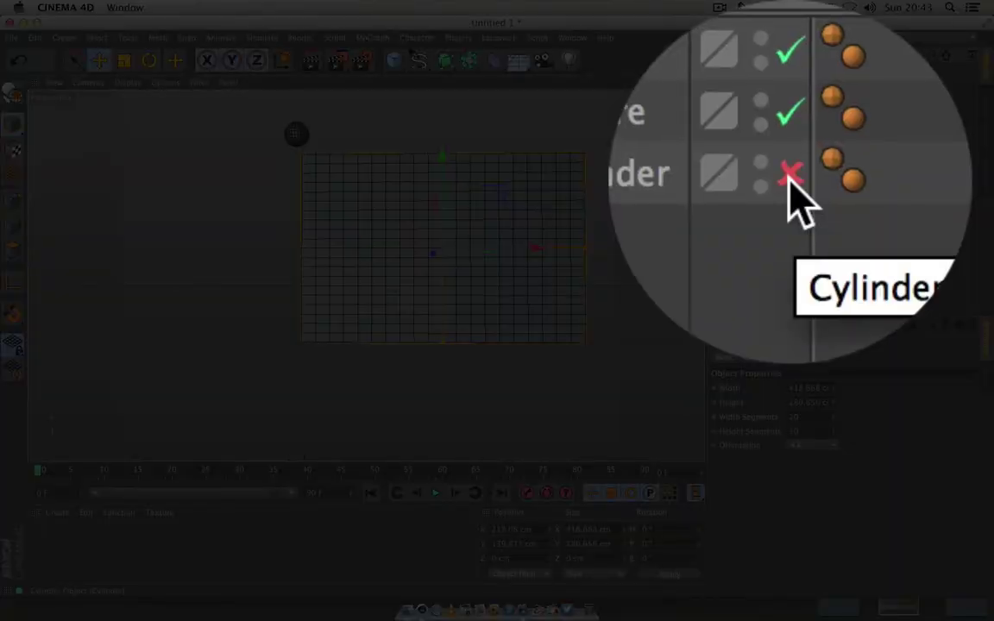
{"action": "left_click", "coordinate": [789, 99]}
{"action": "left_click", "coordinate": [789, 99]}
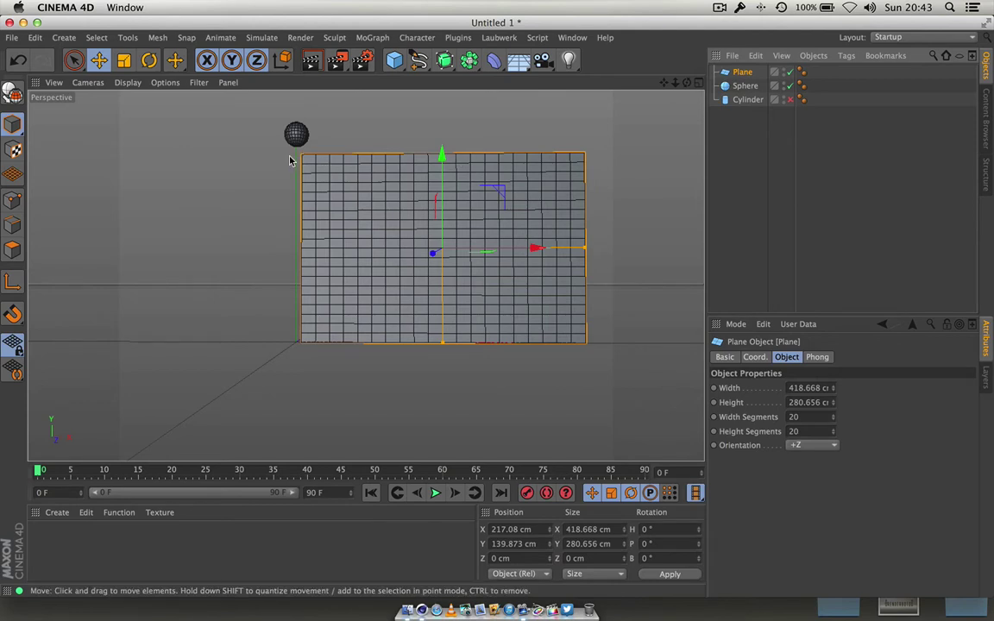
Step: Convert the plane into an editable polygon object and give it a Cloth simulation tag
{"action": "left_click", "coordinate": [789, 101]}
{"action": "left_click", "coordinate": [789, 100]}
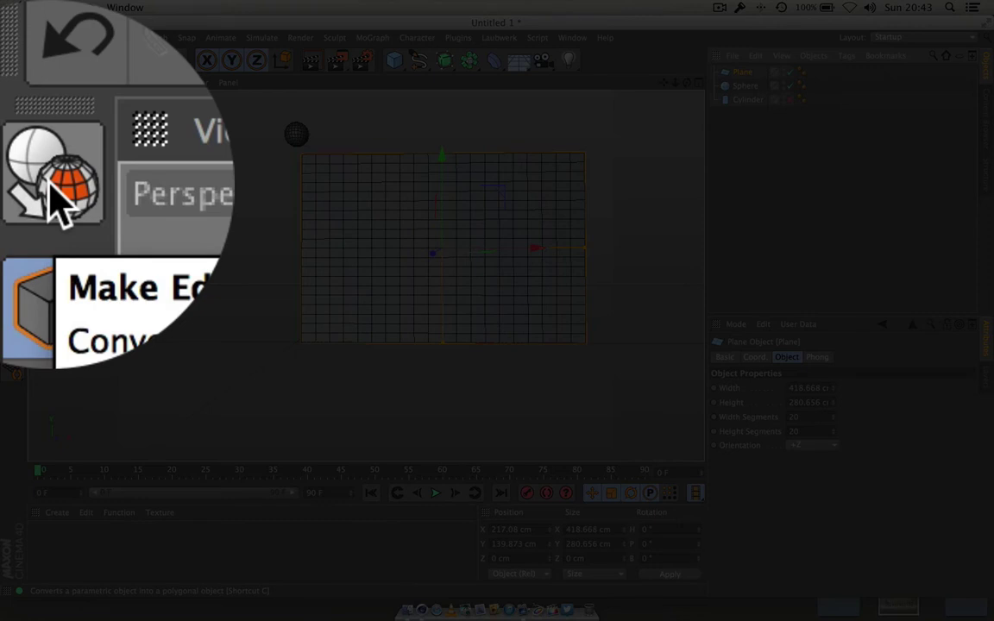
{"action": "left_click", "coordinate": [13, 126]}
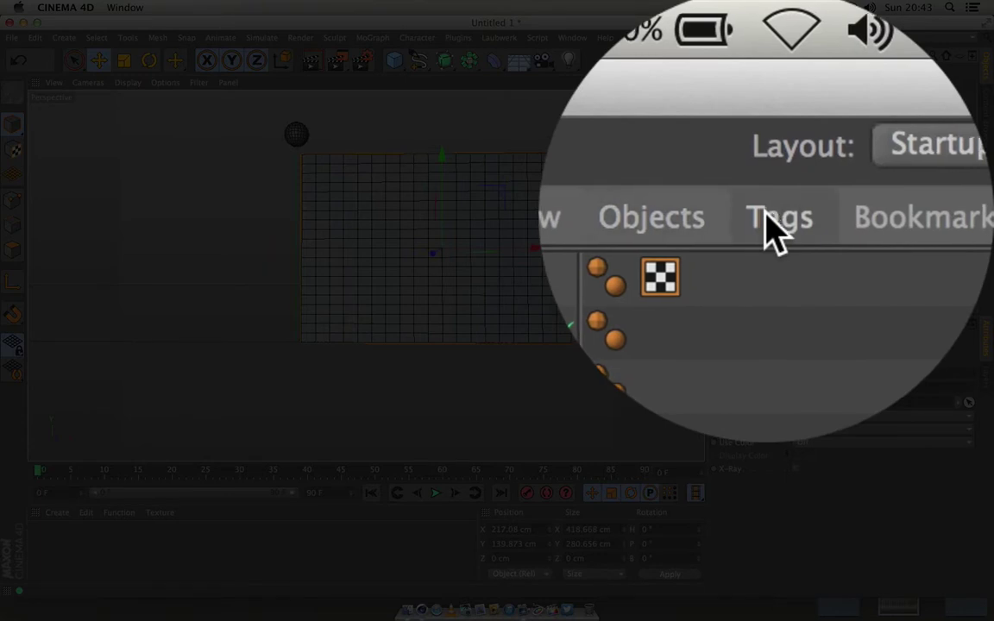
{"action": "left_click", "coordinate": [764, 216]}
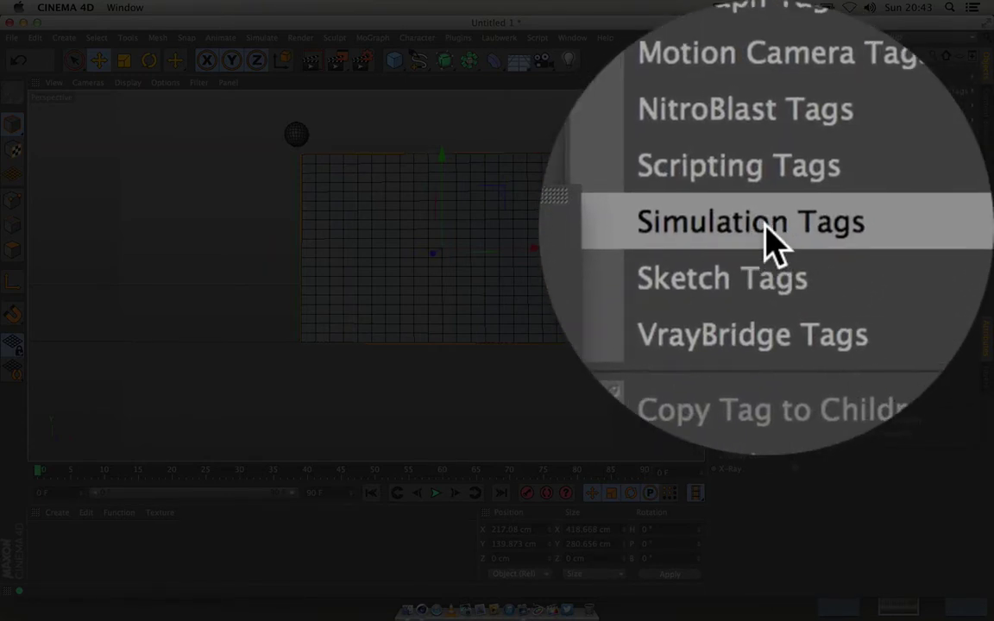
{"action": "mouse_move", "coordinate": [765, 231]}
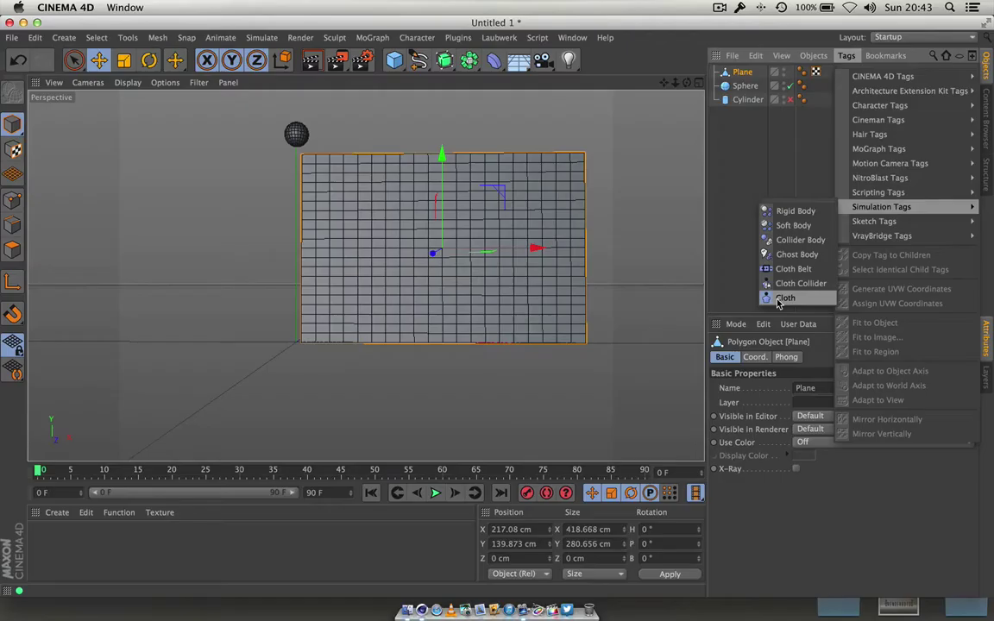
{"action": "left_click", "coordinate": [777, 296]}
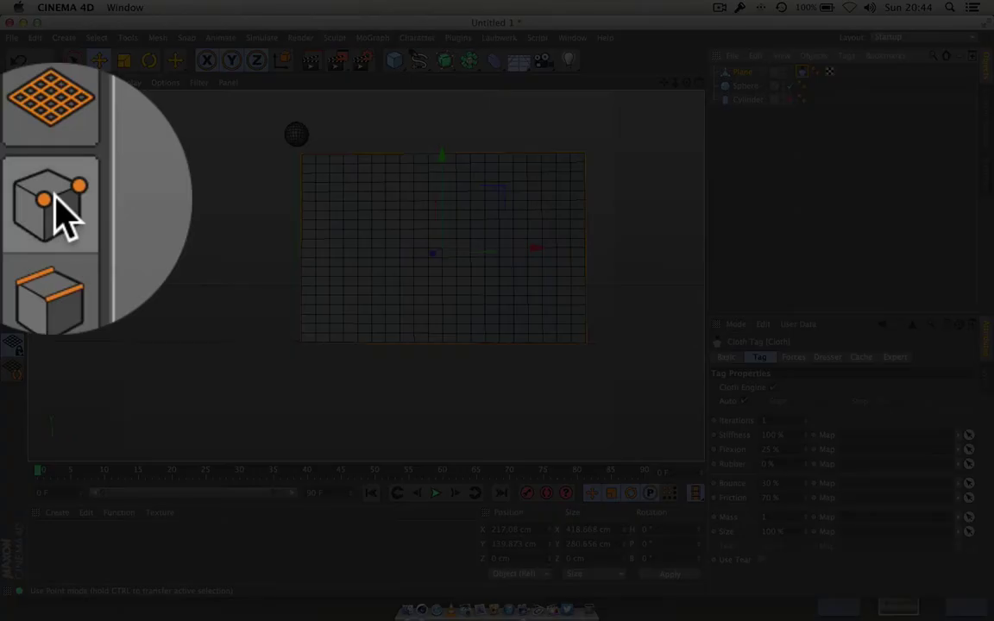
Step: Select the whole column of points along the plane's pole-side edge with Live Selection
{"action": "left_click", "coordinate": [62, 213]}
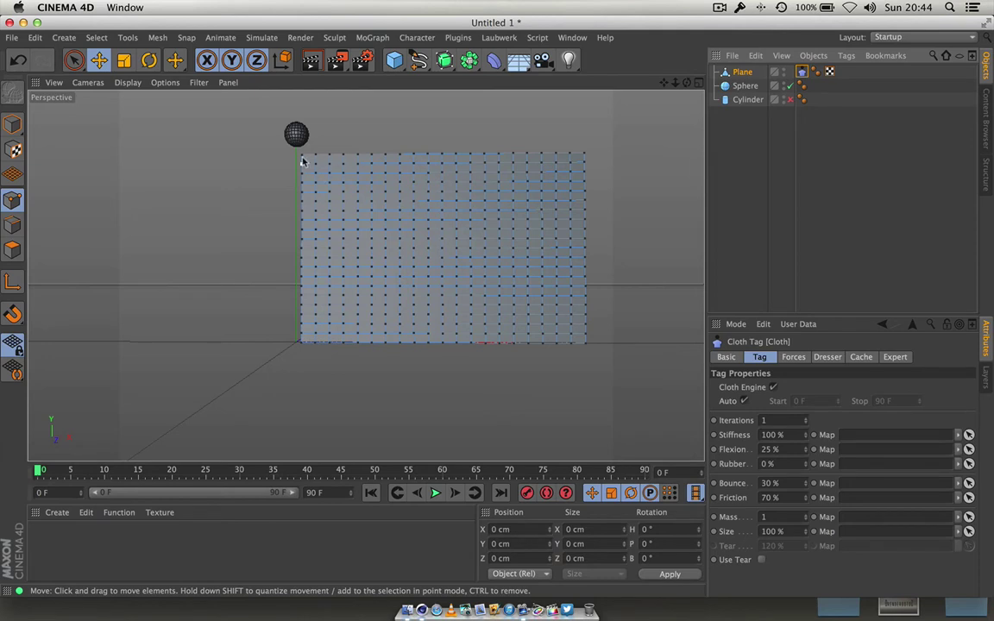
{"action": "left_click", "coordinate": [75, 60]}
{"action": "left_click", "coordinate": [74, 61]}
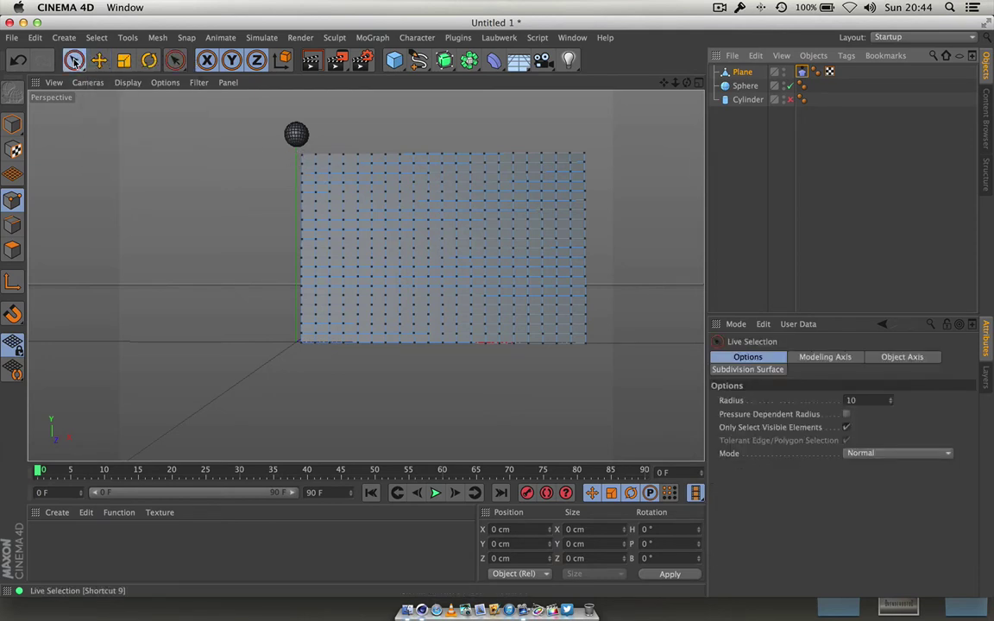
{"action": "left_click", "coordinate": [13, 201]}
{"action": "left_click", "coordinate": [301, 166]}
{"action": "left_click_drag", "start_coordinate": [302, 166], "coordinate": [302, 355]}
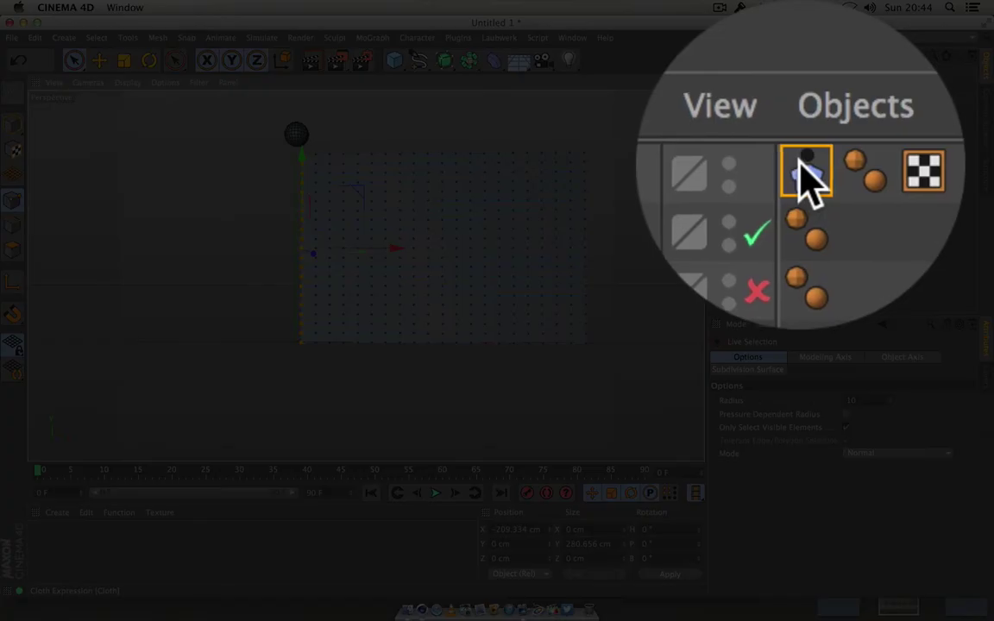
Step: Set the selected edge points as fix points in the Cloth tag's dresser settings and re-enable the pole cylinder
{"action": "left_click", "coordinate": [798, 168]}
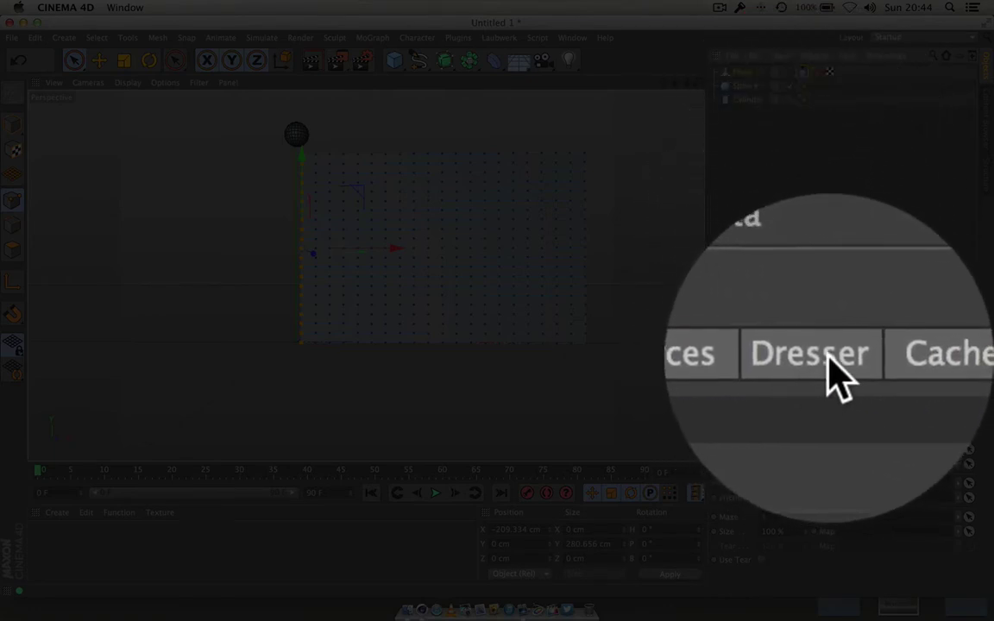
{"action": "left_click", "coordinate": [829, 363]}
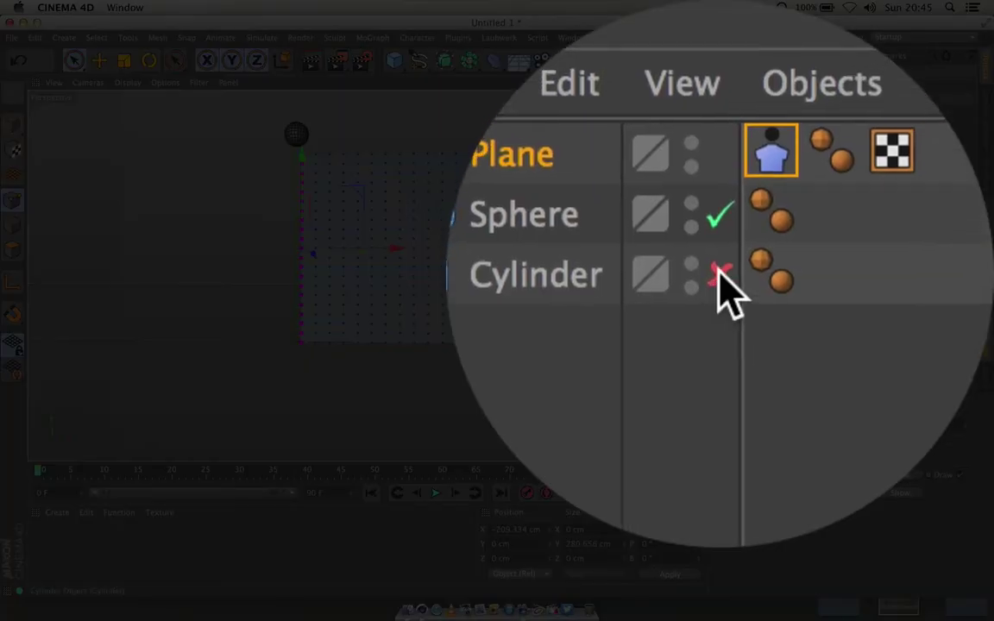
{"action": "left_click", "coordinate": [719, 276]}
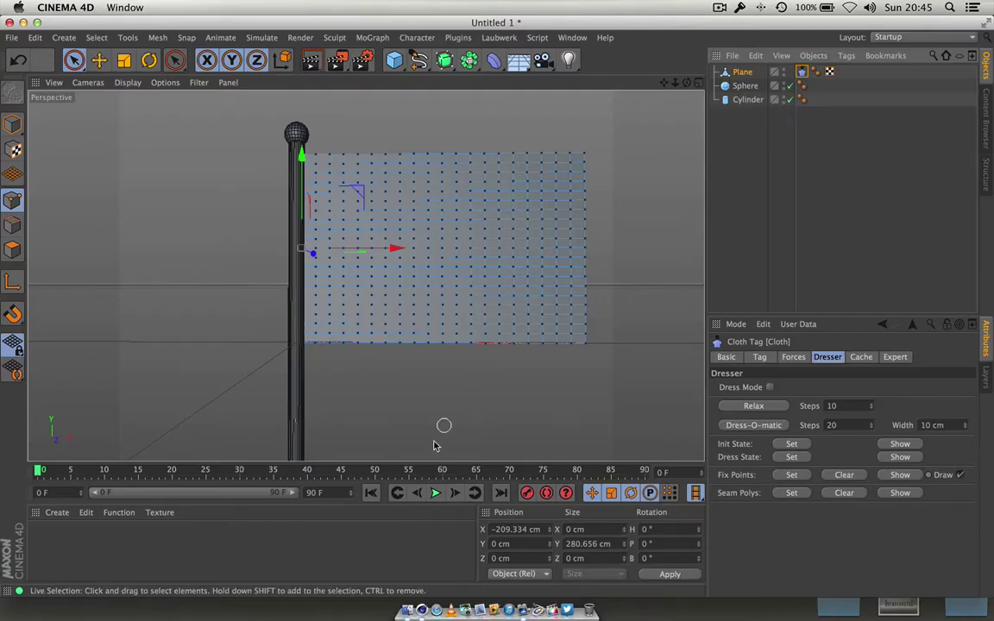
Step: Play the cloth simulation to check how the pinned flag falls, and return to the first frame
{"action": "left_click", "coordinate": [436, 494]}
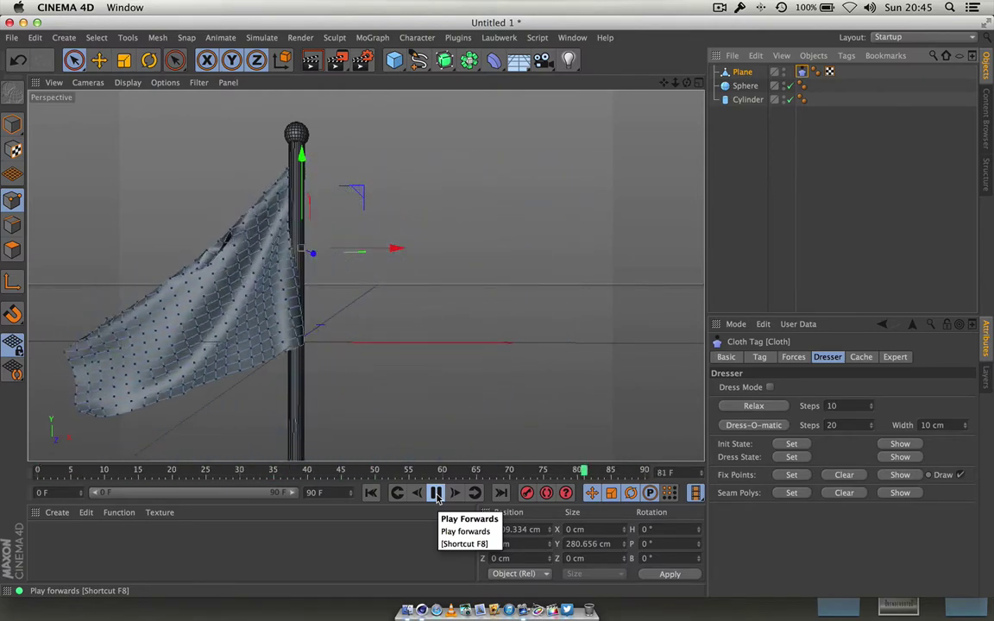
{"action": "left_click", "coordinate": [436, 494]}
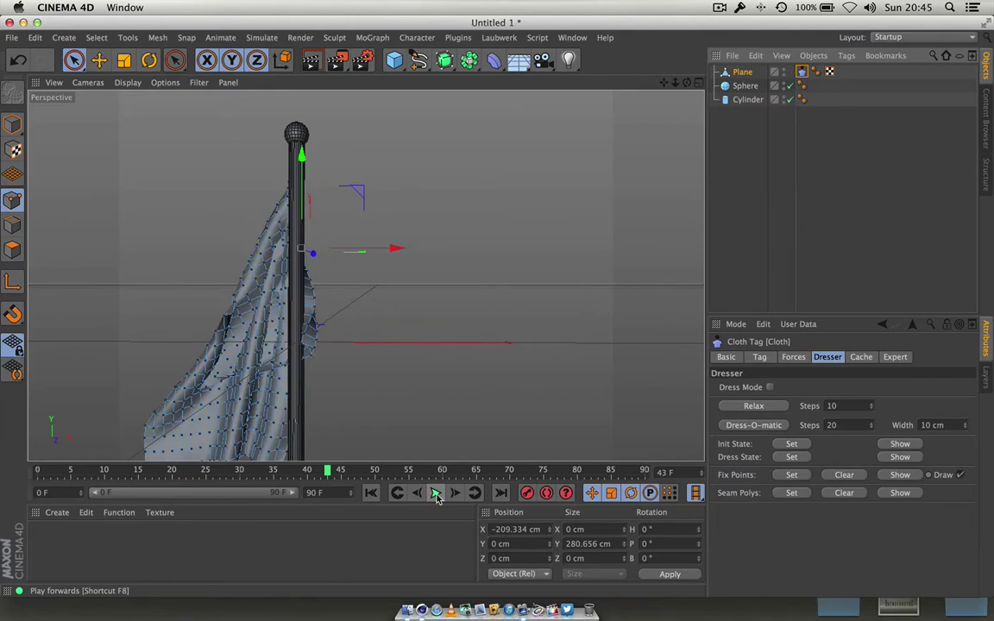
{"action": "left_click", "coordinate": [370, 494]}
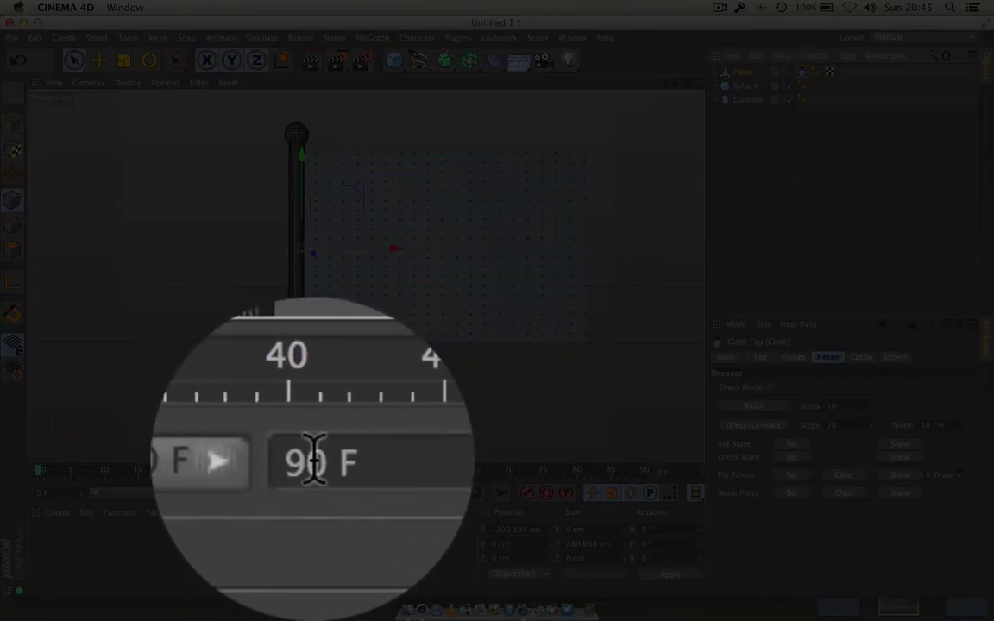
Step: Extend the animation's end to frame 399
{"action": "left_click", "coordinate": [314, 494]}
{"action": "key", "text": "BackSpace"}
{"action": "key", "text": "BackSpace"}
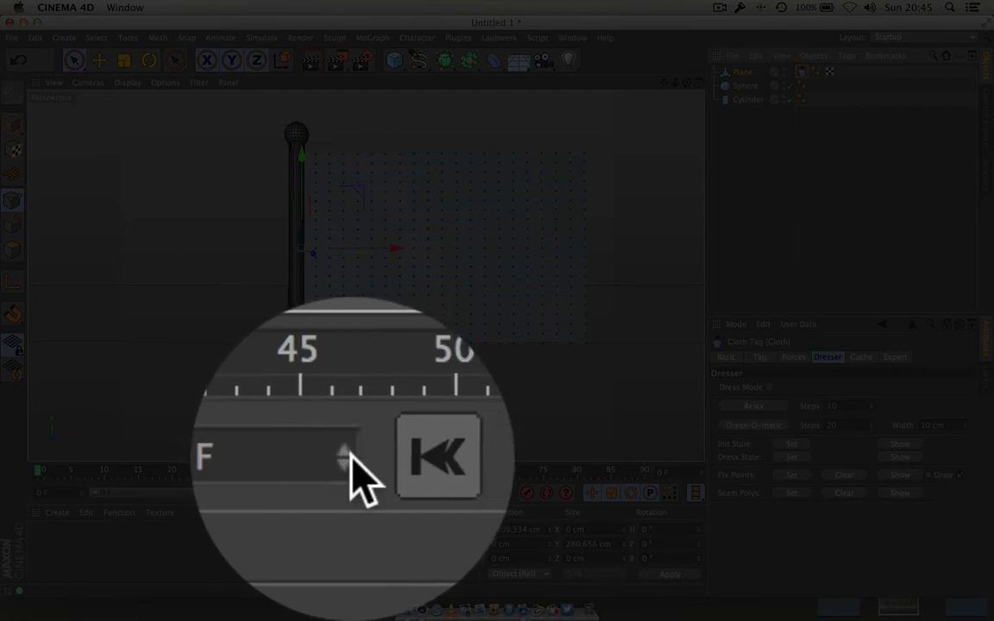
{"action": "type", "text": "8"}
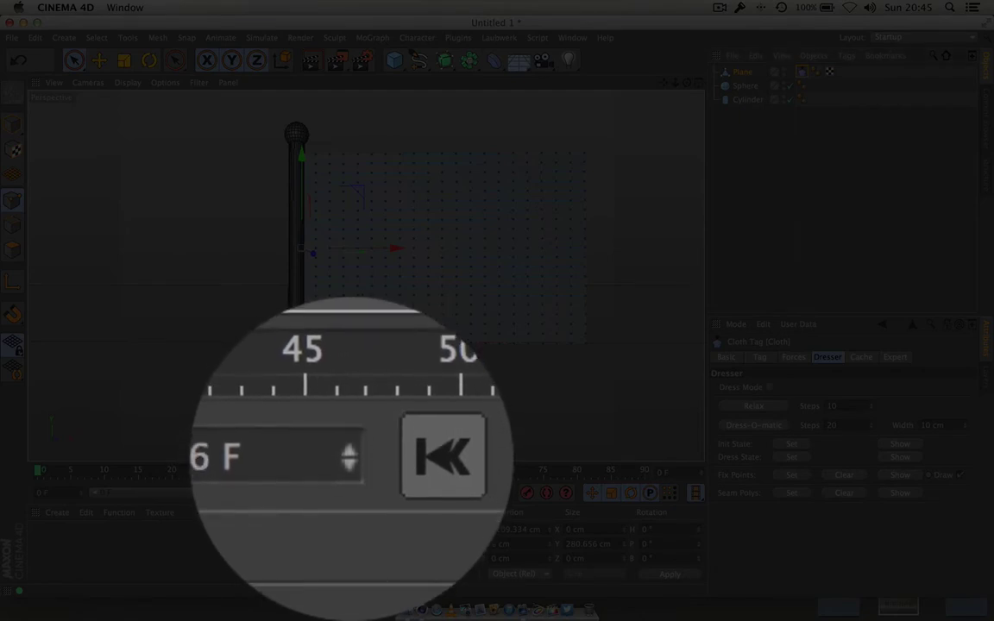
{"action": "type", "text": "680109"}
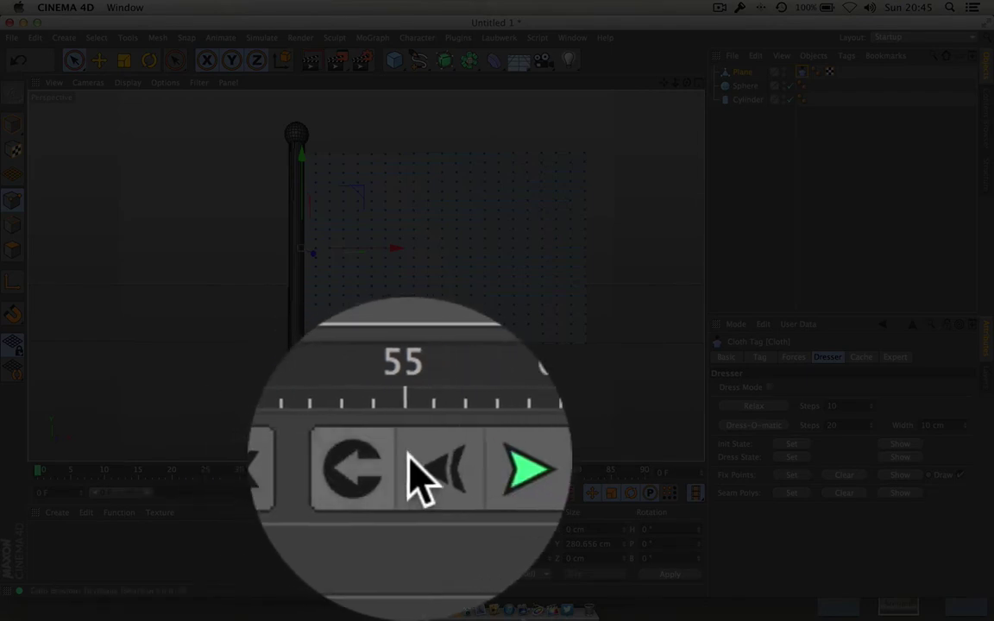
Step: Replay the flag simulation with the extended frame range and rewind it to the start
{"action": "left_click", "coordinate": [433, 492]}
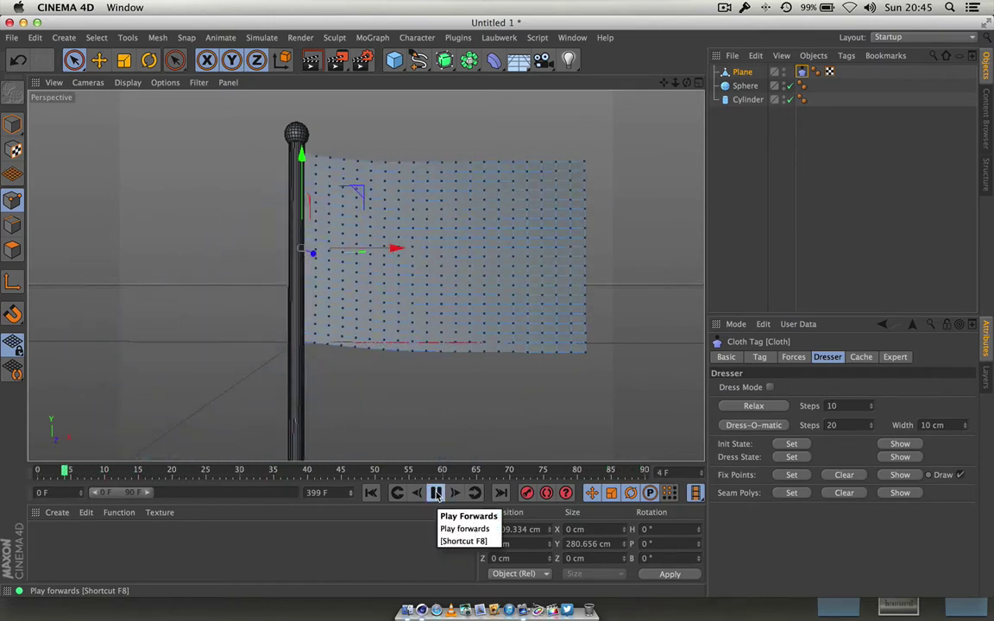
{"action": "left_click", "coordinate": [435, 493]}
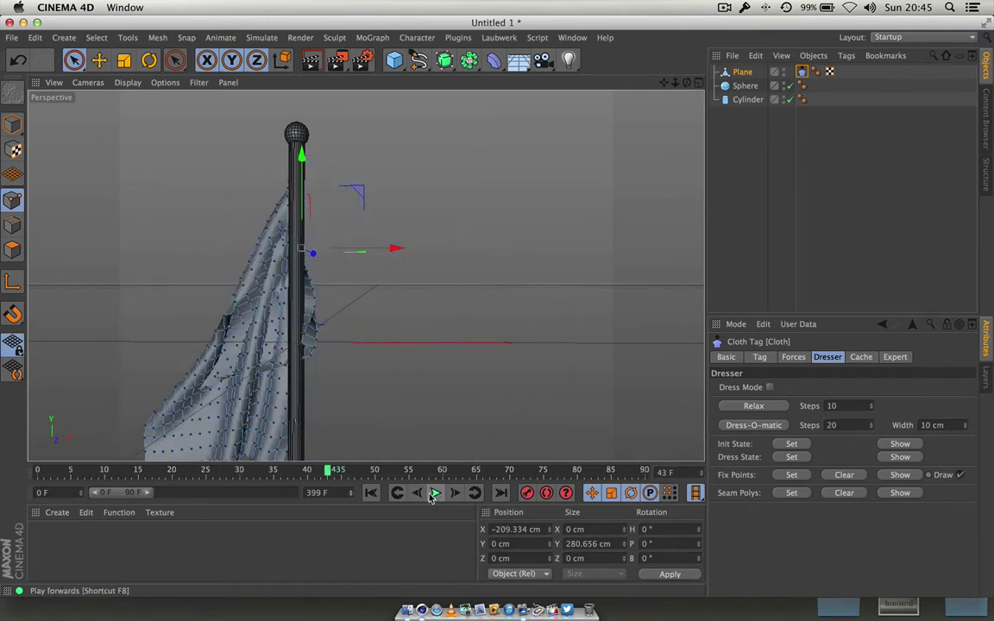
{"action": "left_click", "coordinate": [371, 493]}
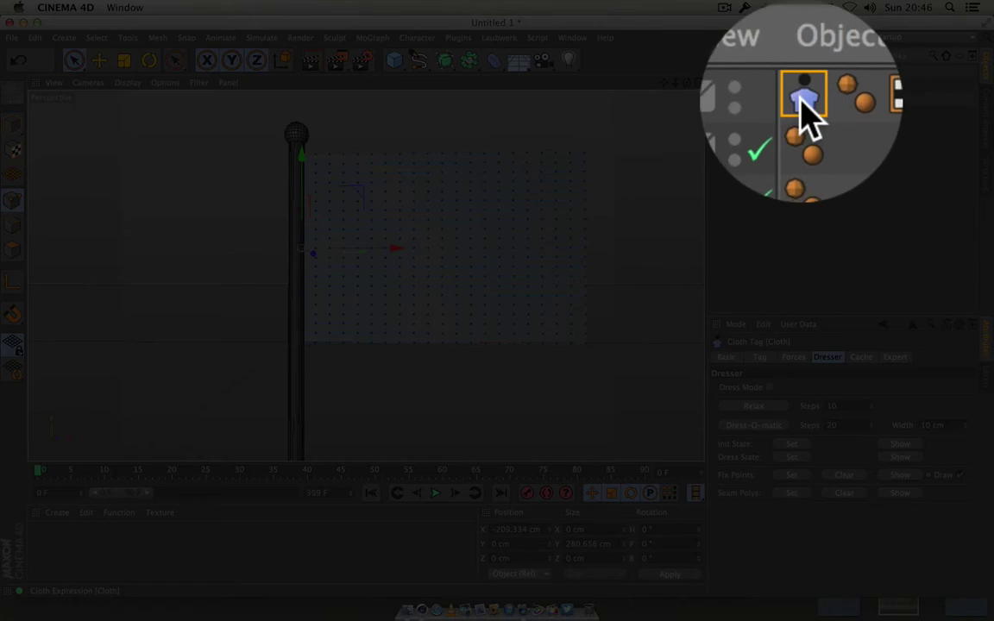
Step: Set the cloth's wind direction to 8 cm in X and 6.3 cm in Y
{"action": "left_click", "coordinate": [793, 359]}
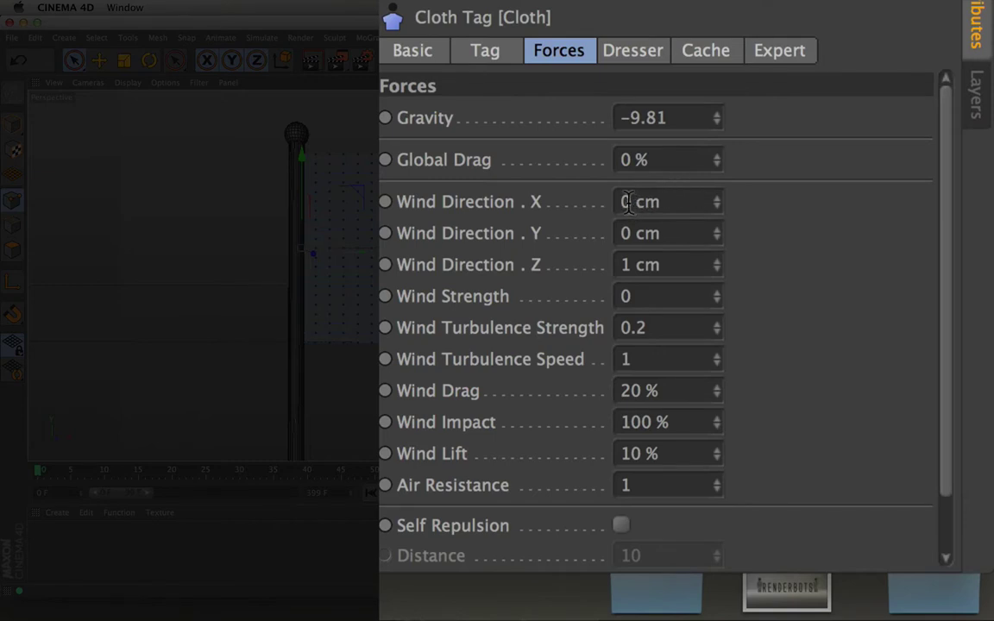
{"action": "double_click", "coordinate": [628, 200]}
{"action": "type", "text": "8"}
{"action": "key", "text": "Tab"}
{"action": "type", "text": "6.3"}
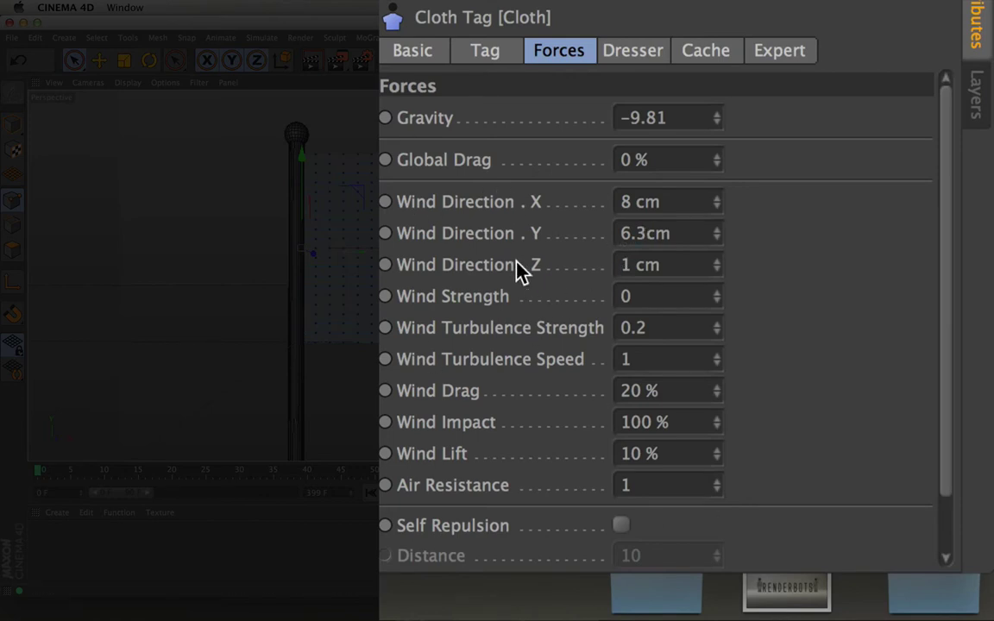
Step: Set the cloth's wind strength to 5 and play the simulation to preview the flag waving
{"action": "left_click", "coordinate": [625, 296]}
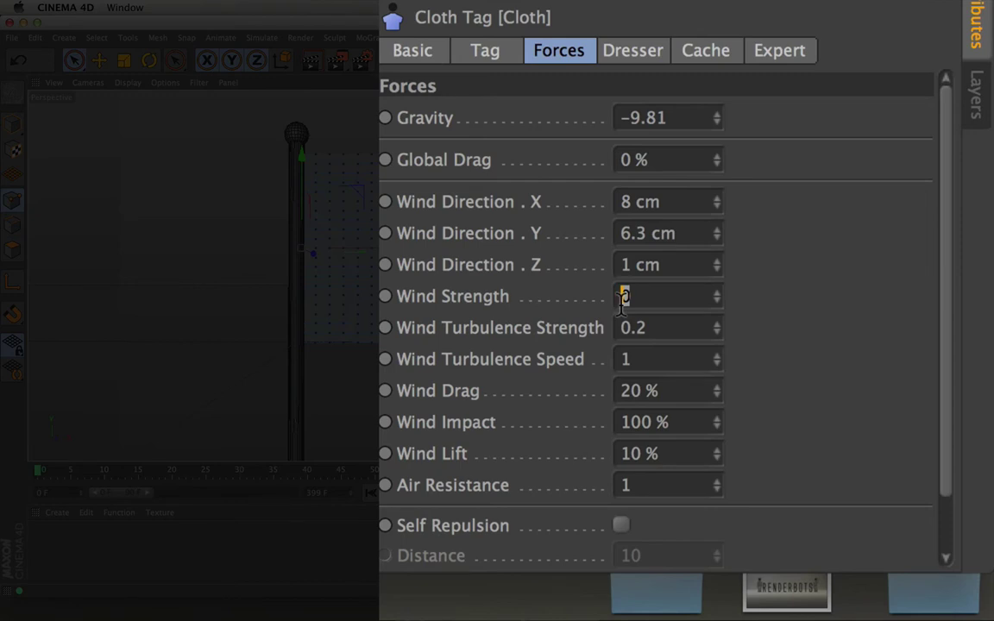
{"action": "type", "text": "5"}
{"action": "key", "text": "Return"}
{"action": "left_click", "coordinate": [436, 493]}
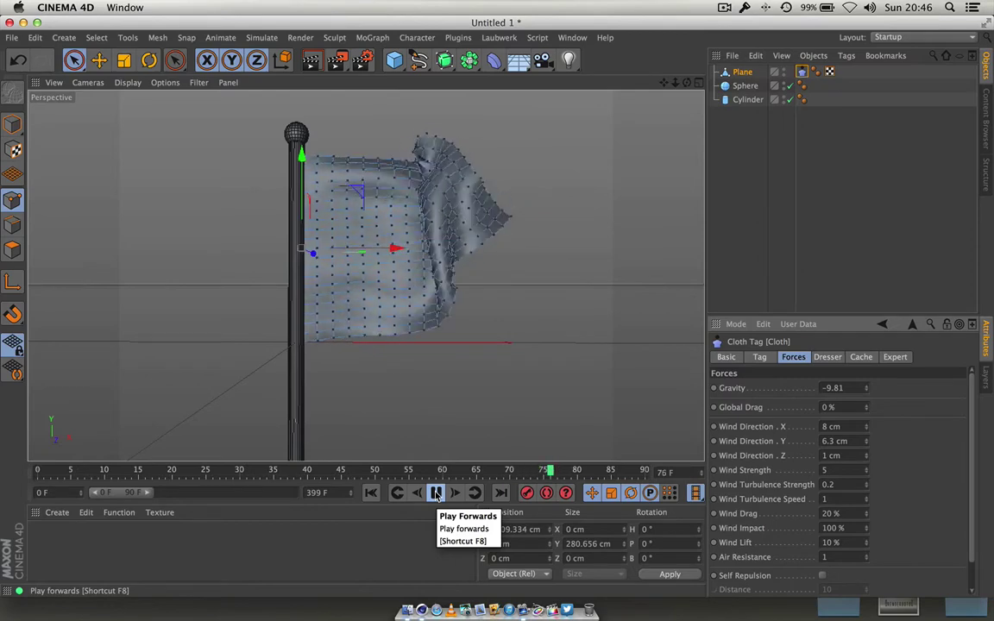
{"action": "left_click", "coordinate": [436, 494]}
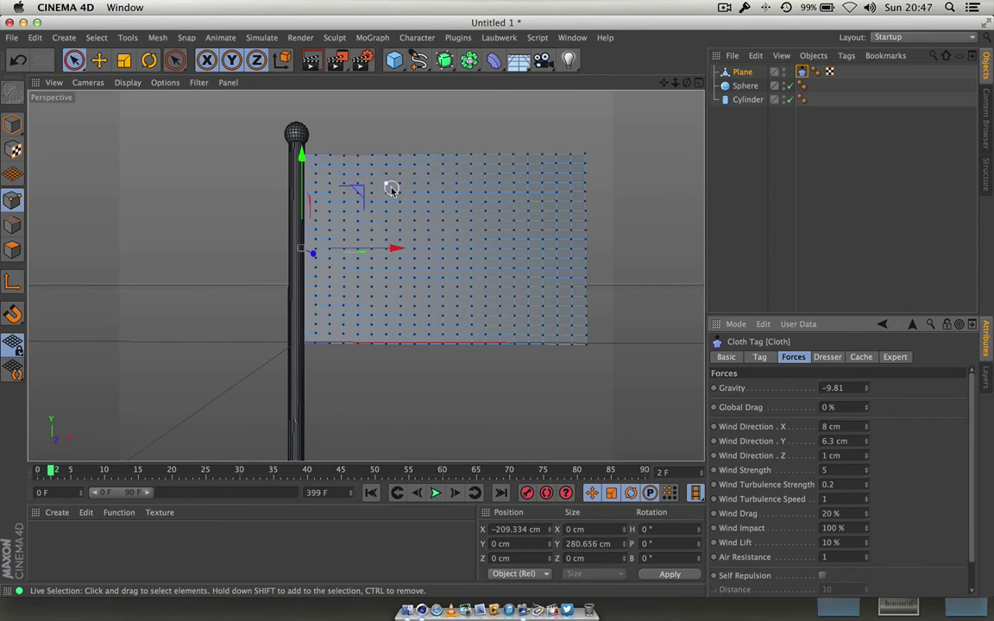
Step: Create a new material and open it in the Material Editor
{"action": "left_click", "coordinate": [61, 515]}
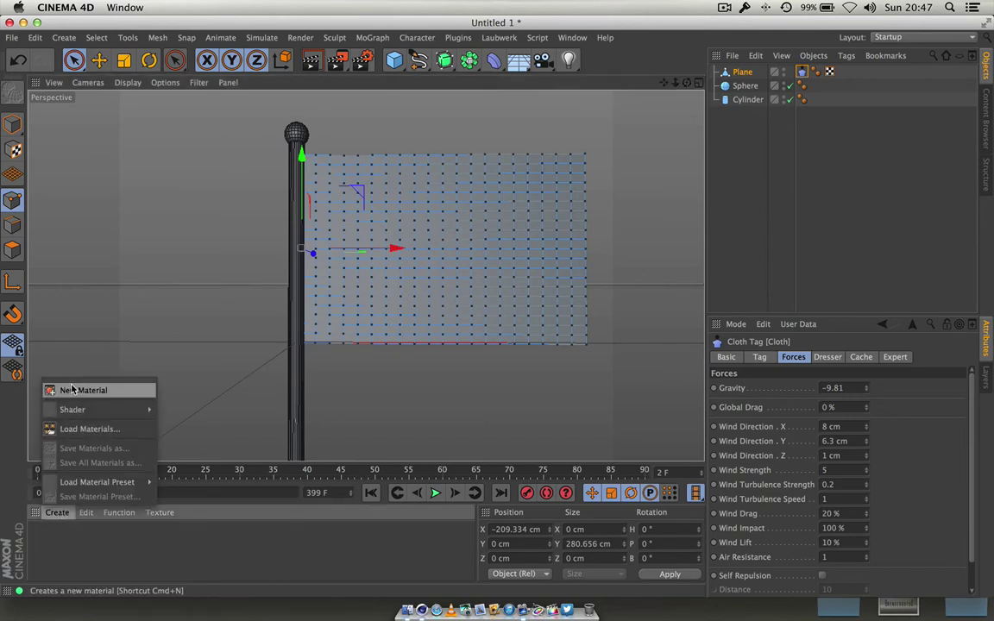
{"action": "left_click", "coordinate": [74, 561]}
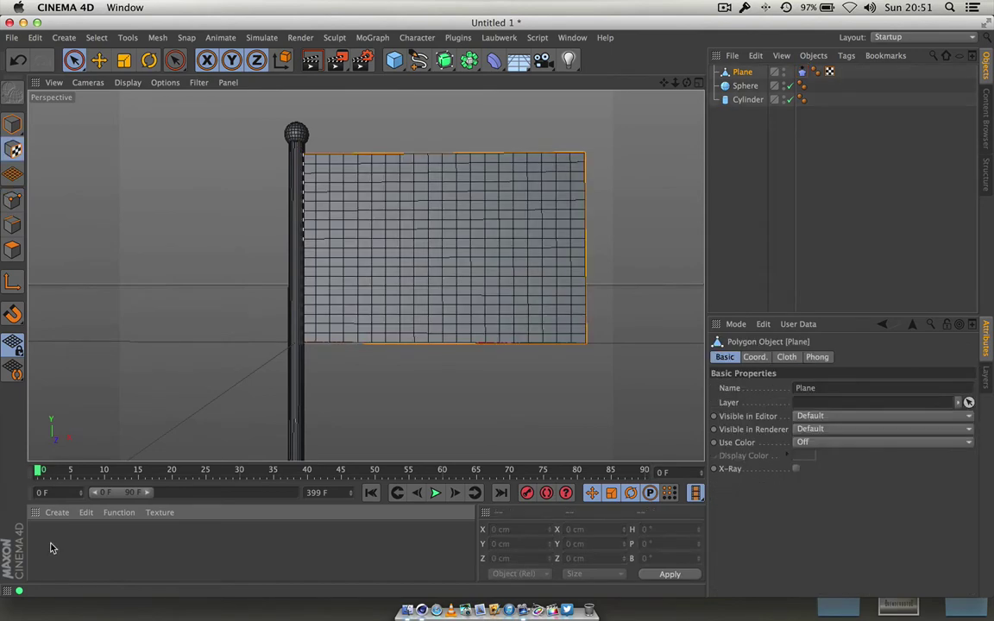
{"action": "double_click", "coordinate": [49, 543]}
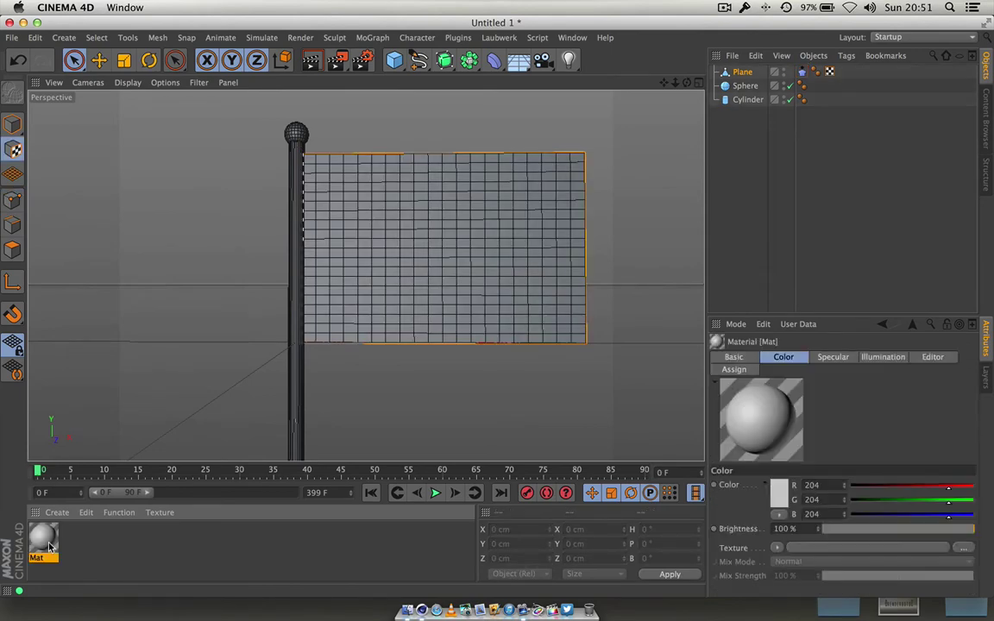
{"action": "double_click", "coordinate": [43, 541]}
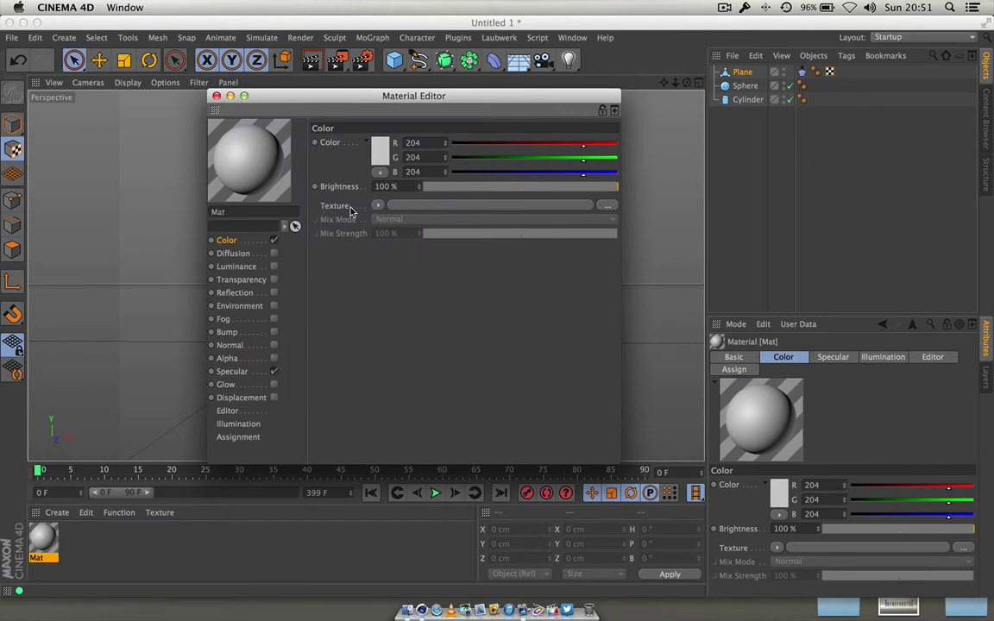
Step: Browse for a color texture image in the Desktop's Flags folder and display its files as Cover Flow previews
{"action": "left_click", "coordinate": [609, 207]}
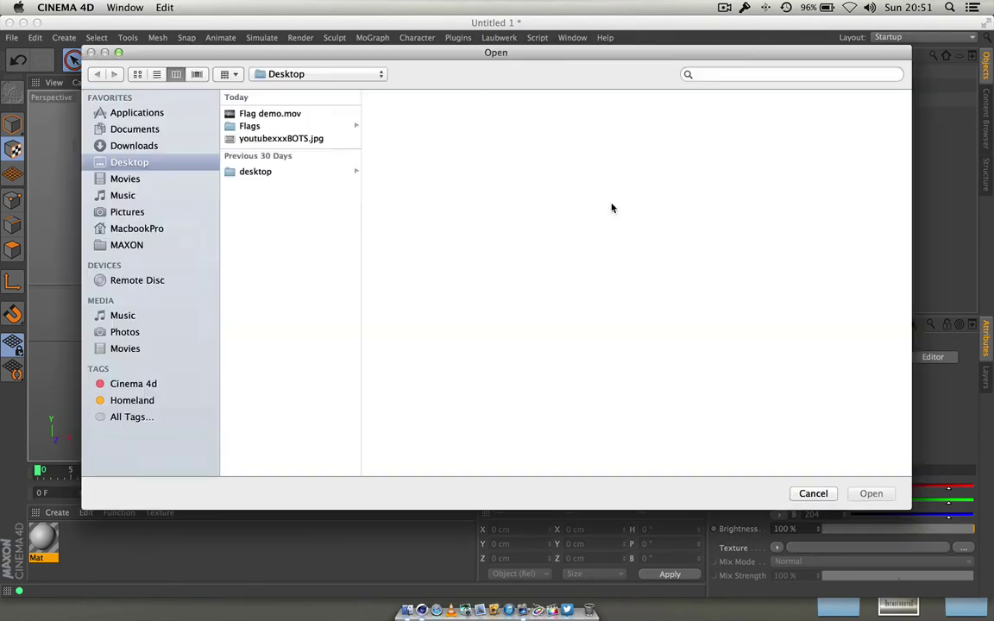
{"action": "left_click", "coordinate": [293, 126]}
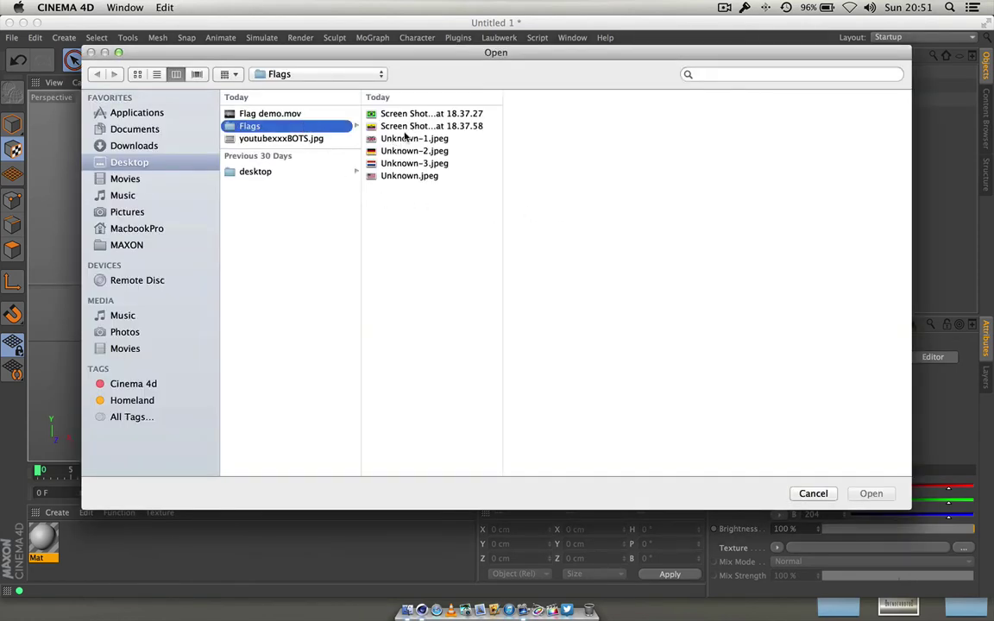
{"action": "left_click", "coordinate": [197, 75]}
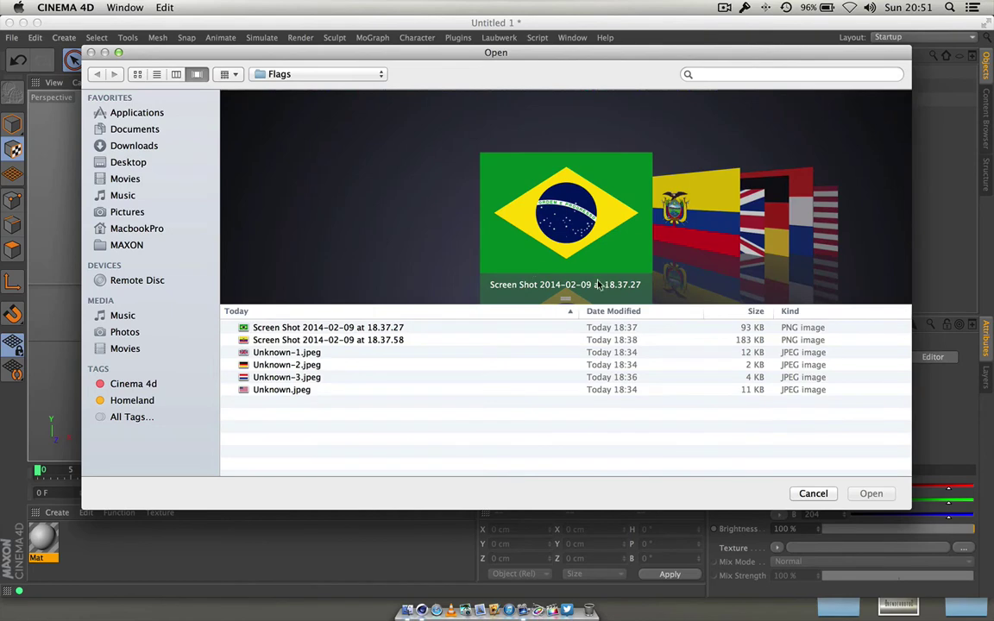
Step: Load the Union Jack image Unknown-1.jpeg as the material's color texture without copying it to the project location
{"action": "scroll", "coordinate": [581, 271], "scroll_direction": "right", "scroll_amount": 3}
{"action": "scroll", "coordinate": [580, 271], "scroll_direction": "left", "scroll_amount": 5}
{"action": "scroll", "coordinate": [580, 271], "scroll_direction": "right", "scroll_amount": 2}
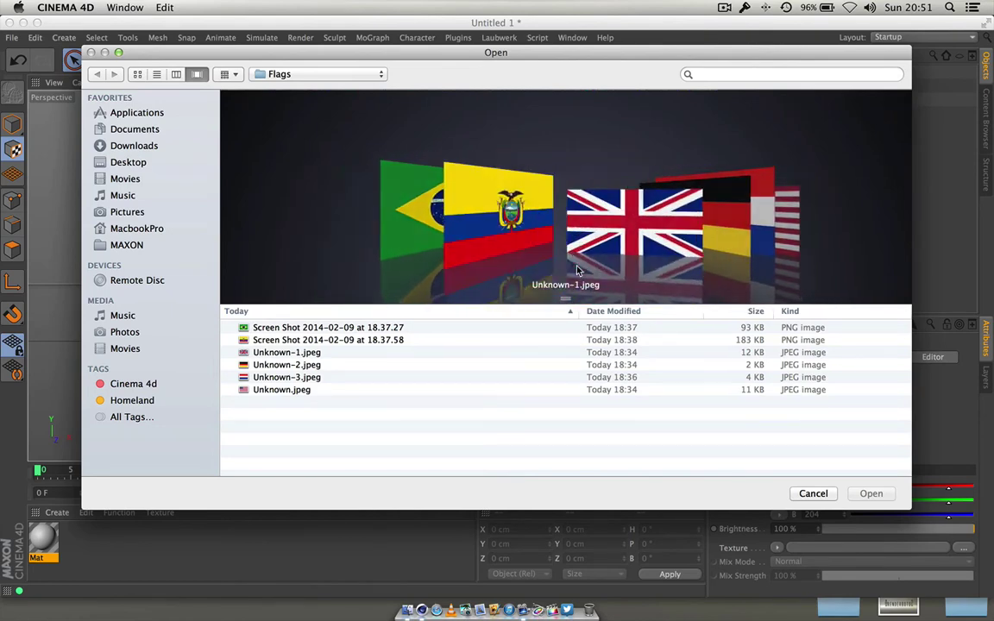
{"action": "scroll", "coordinate": [577, 271], "scroll_direction": "left", "scroll_amount": 2}
{"action": "scroll", "coordinate": [576, 271], "scroll_direction": "right", "scroll_amount": 5}
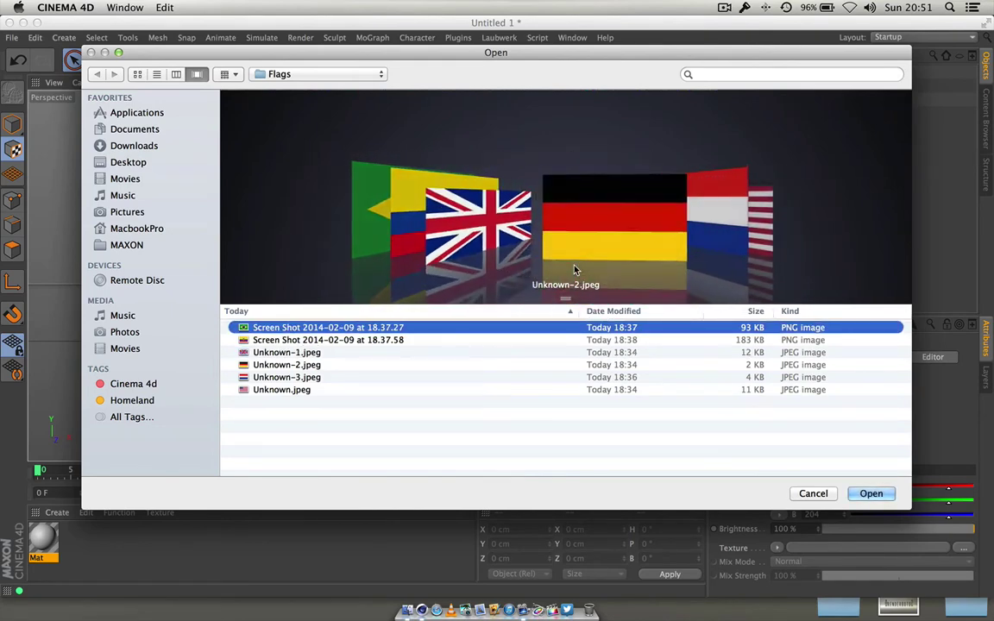
{"action": "scroll", "coordinate": [574, 270], "scroll_direction": "left", "scroll_amount": 5}
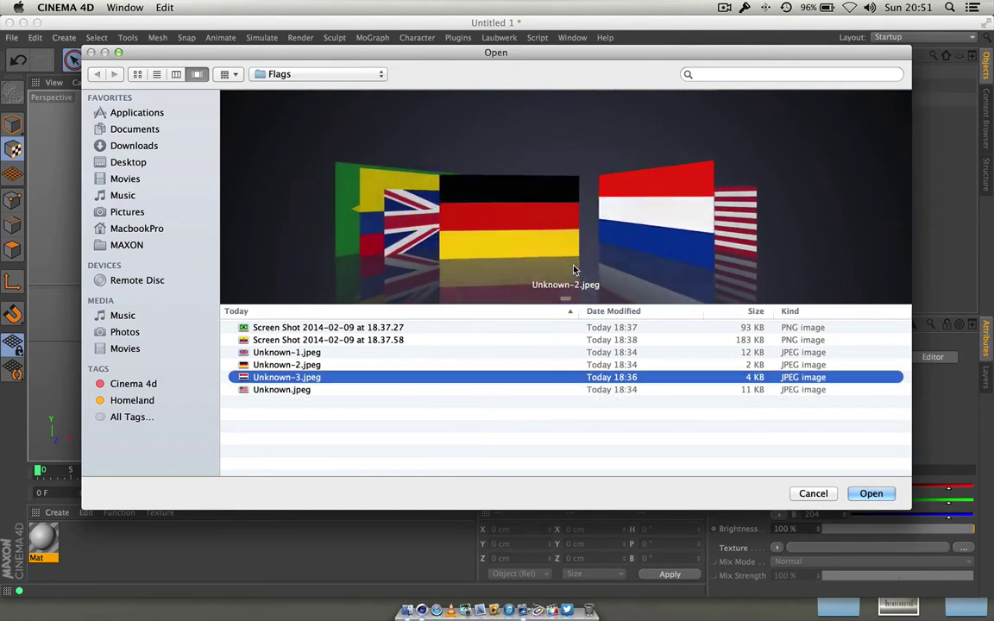
{"action": "scroll", "coordinate": [574, 270], "scroll_direction": "right", "scroll_amount": 5}
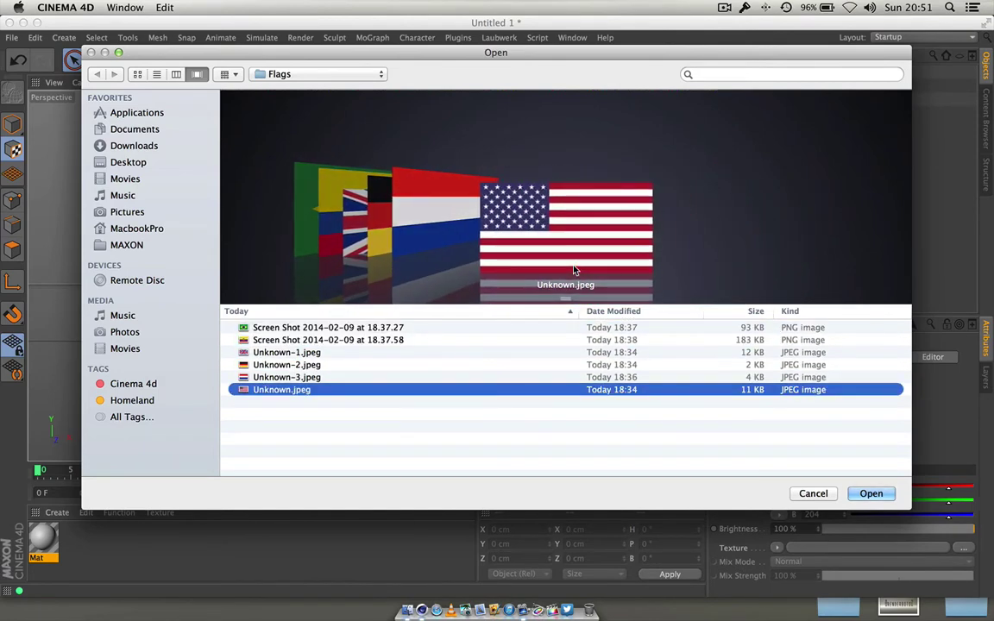
{"action": "scroll", "coordinate": [574, 270], "scroll_direction": "left", "scroll_amount": 2}
{"action": "scroll", "coordinate": [574, 270], "scroll_direction": "left", "scroll_amount": 2}
{"action": "scroll", "coordinate": [574, 270], "scroll_direction": "right", "scroll_amount": 3}
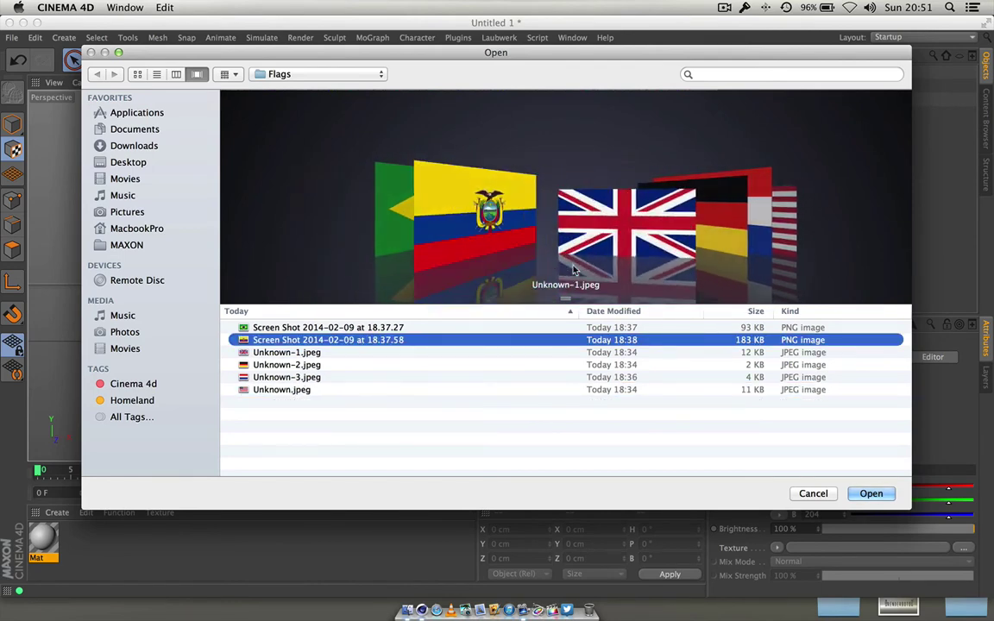
{"action": "scroll", "coordinate": [574, 271], "scroll_direction": "left", "scroll_amount": 2}
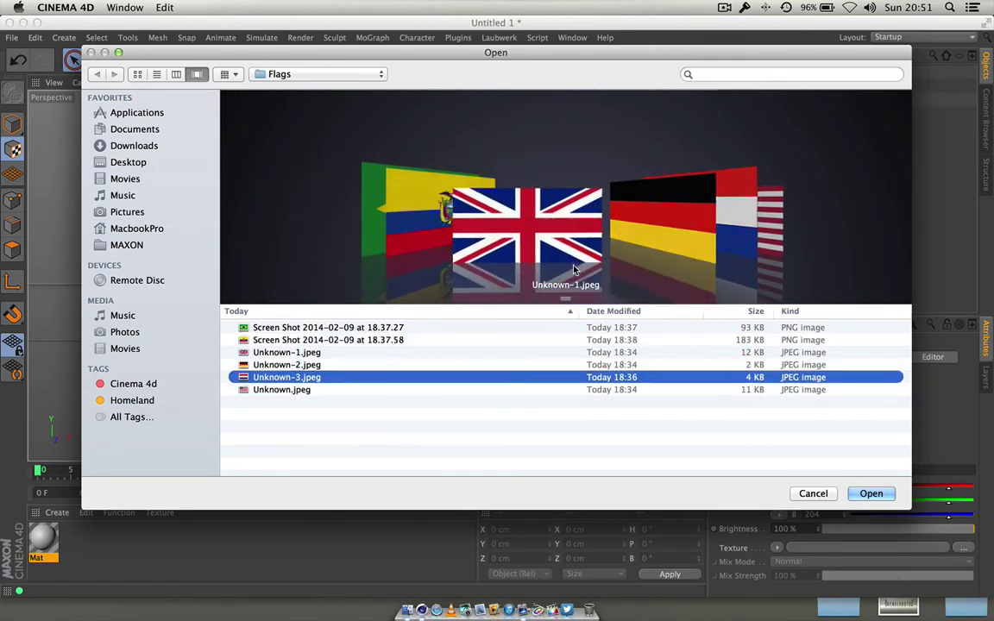
{"action": "left_click", "coordinate": [872, 495]}
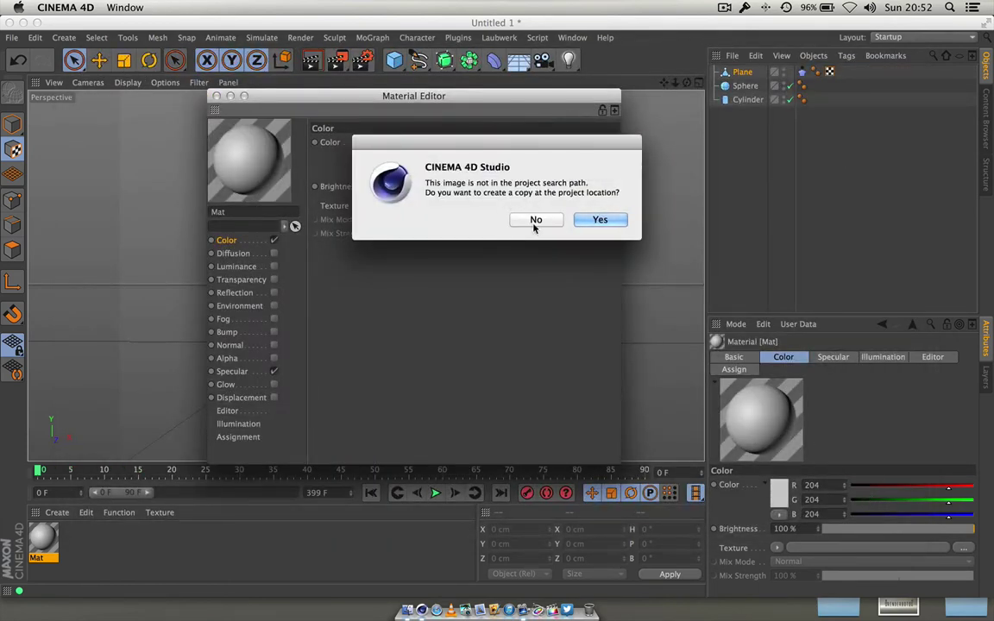
{"action": "left_click", "coordinate": [535, 221]}
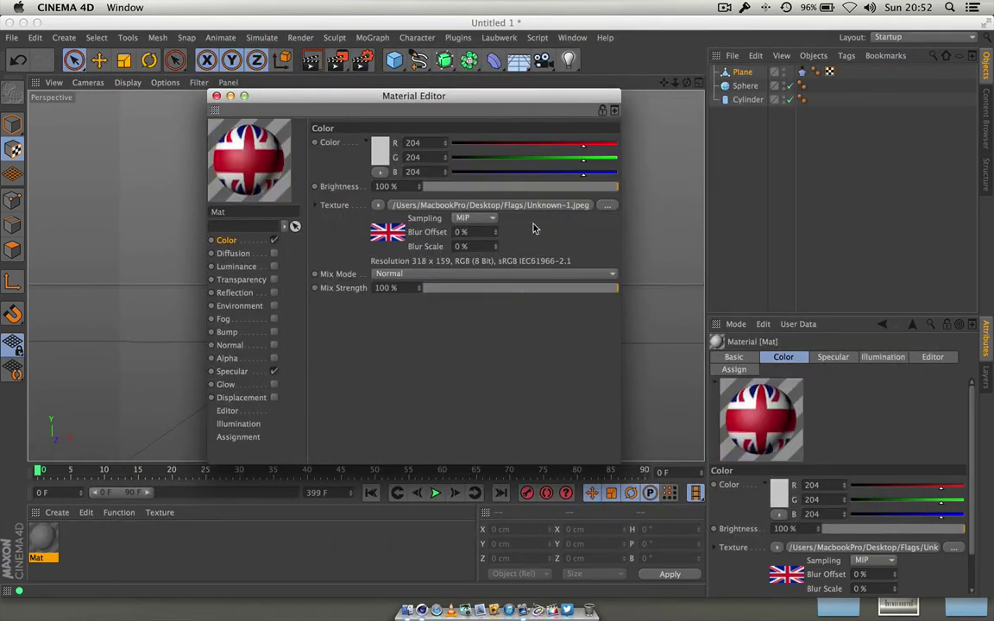
Step: Turn off the material's Specular channel and apply the material to the flag plane
{"action": "left_click", "coordinate": [273, 372]}
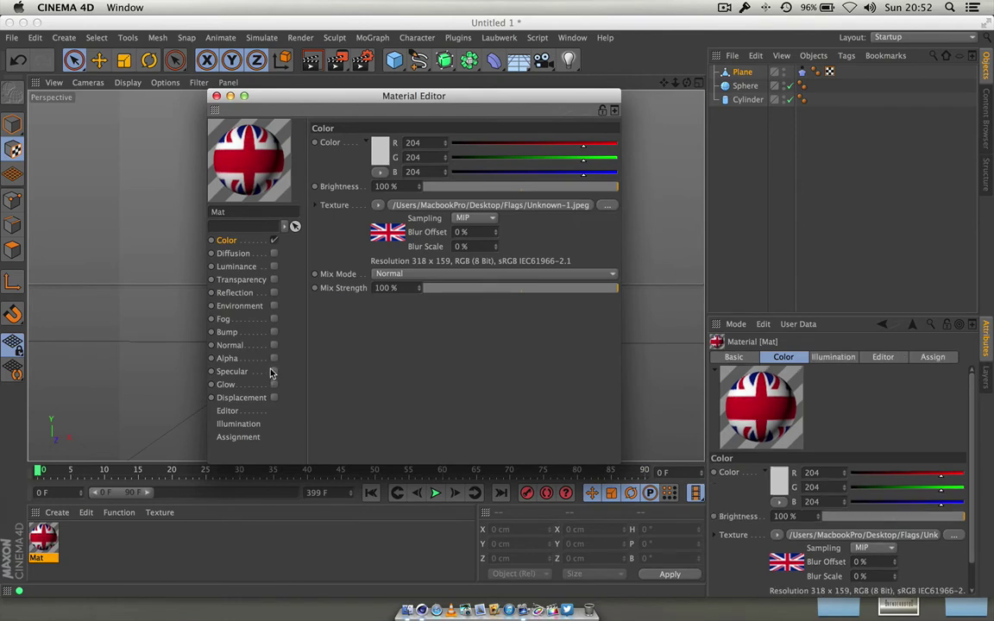
{"action": "left_click", "coordinate": [217, 96]}
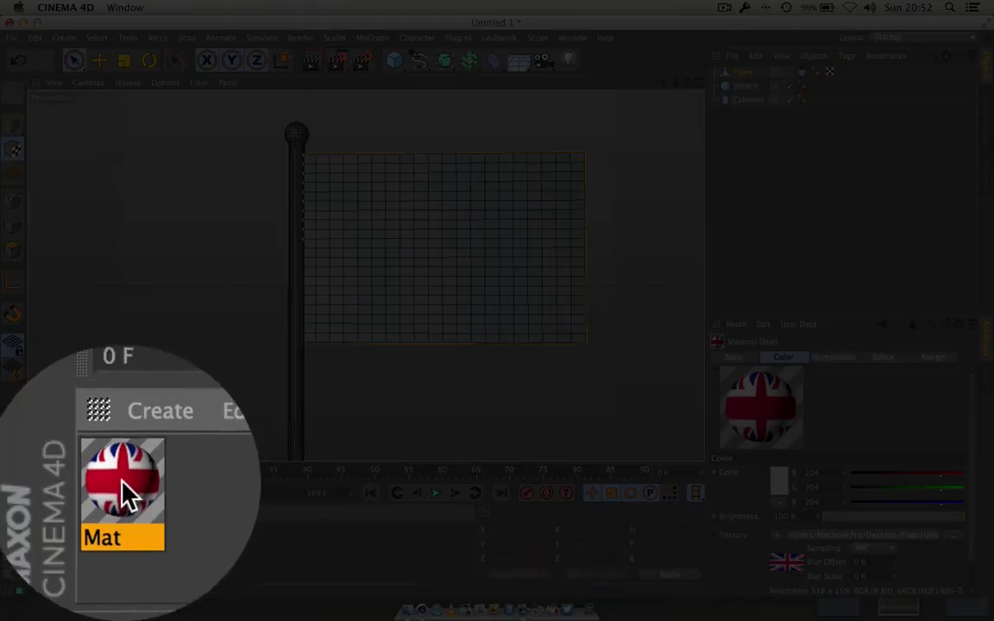
{"action": "left_click_drag", "start_coordinate": [43, 537], "coordinate": [388, 283]}
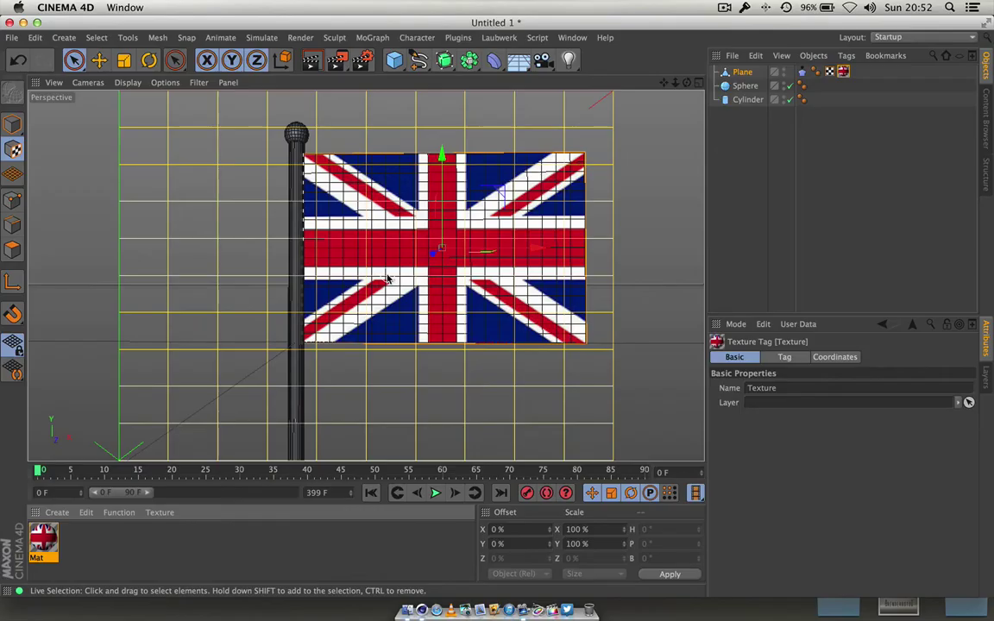
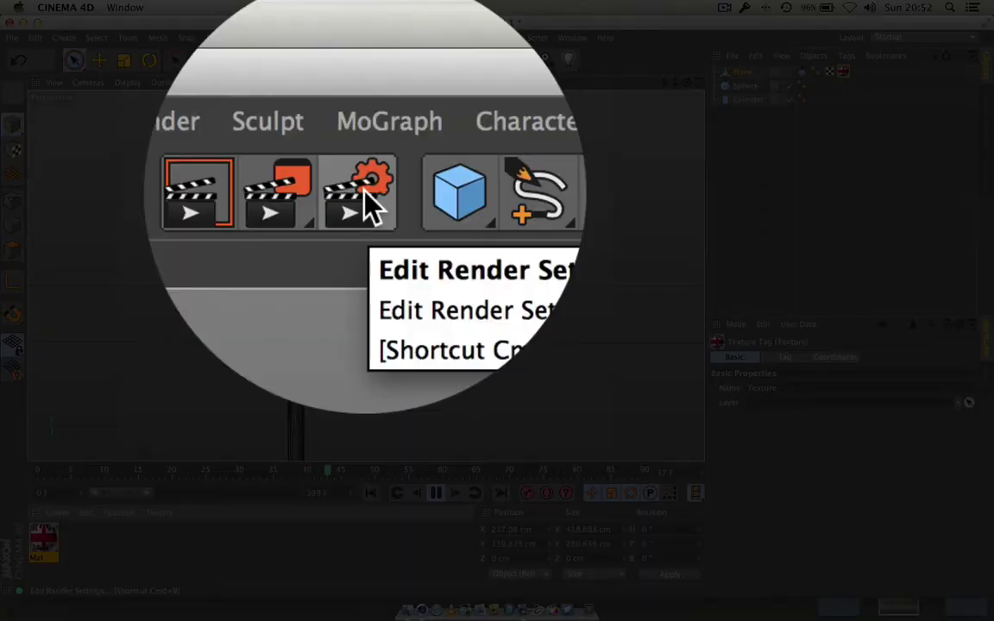
Step: Set the render output to the HDV/HDTV 720 25 film/video preset with All Frames as the frame range
{"action": "left_click", "coordinate": [365, 61]}
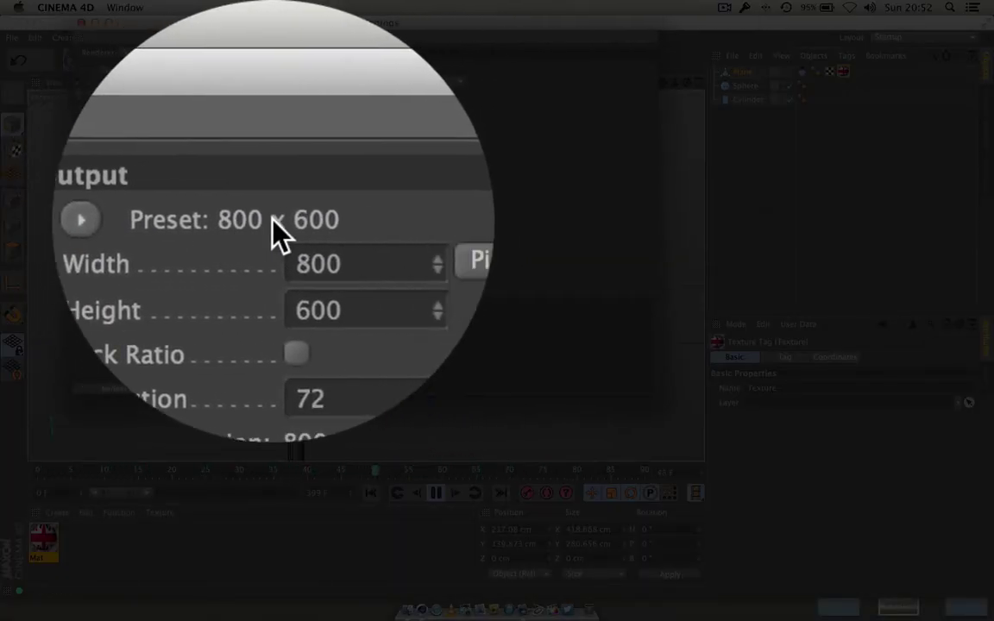
{"action": "left_click", "coordinate": [221, 220]}
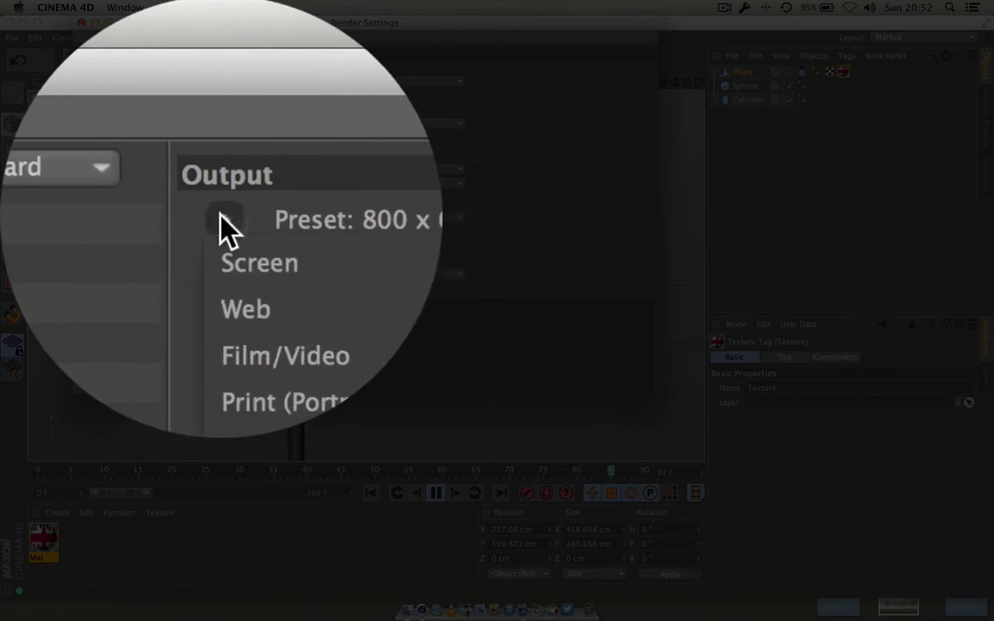
{"action": "mouse_move", "coordinate": [227, 229]}
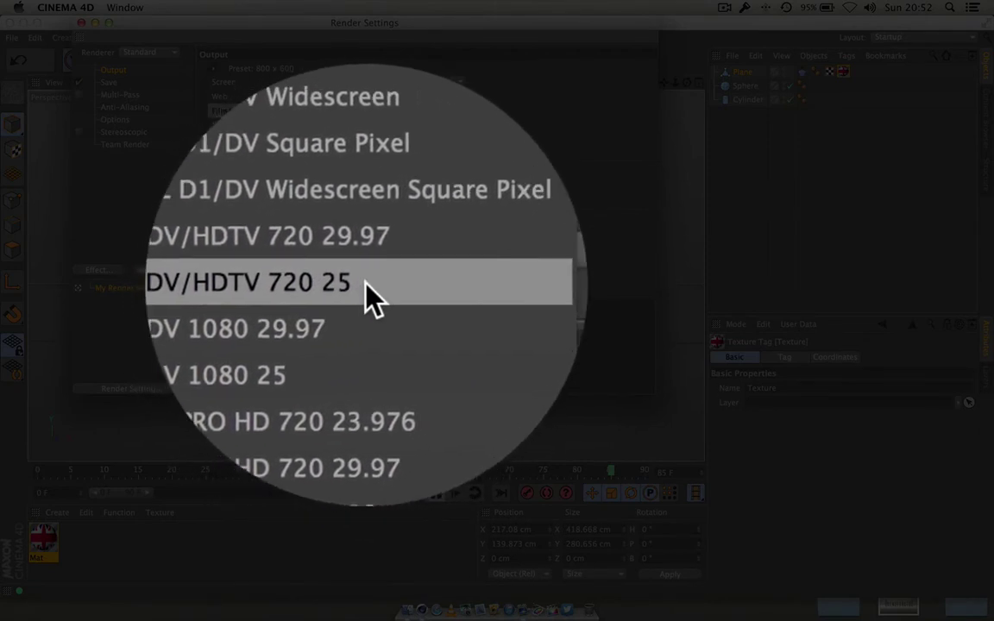
{"action": "left_click", "coordinate": [364, 283]}
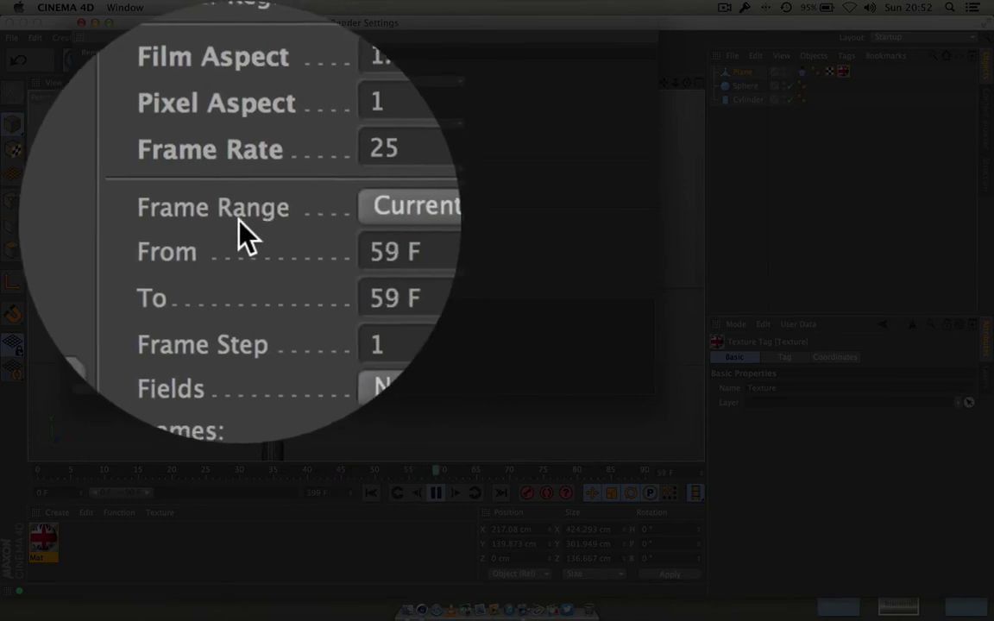
{"action": "left_click", "coordinate": [323, 220]}
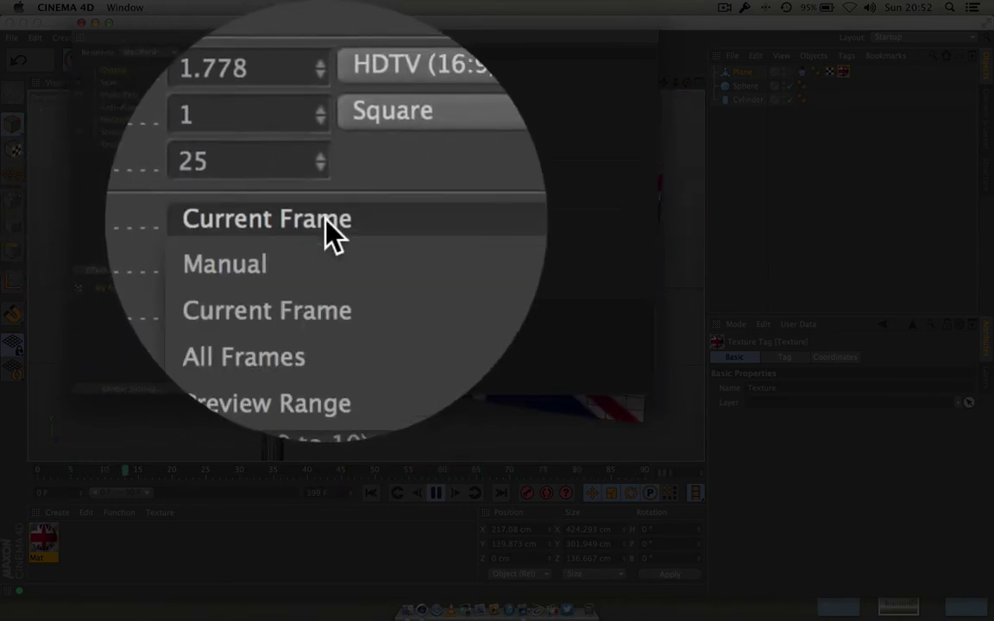
{"action": "left_click", "coordinate": [305, 259]}
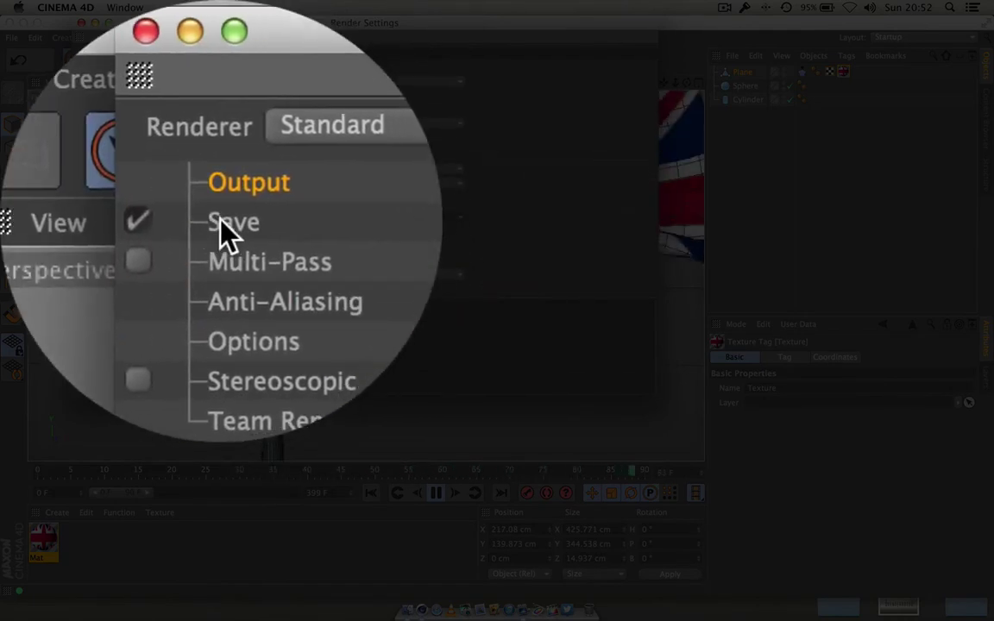
Step: Set the render's save file to flagGB on the Desktop
{"action": "left_click", "coordinate": [108, 82]}
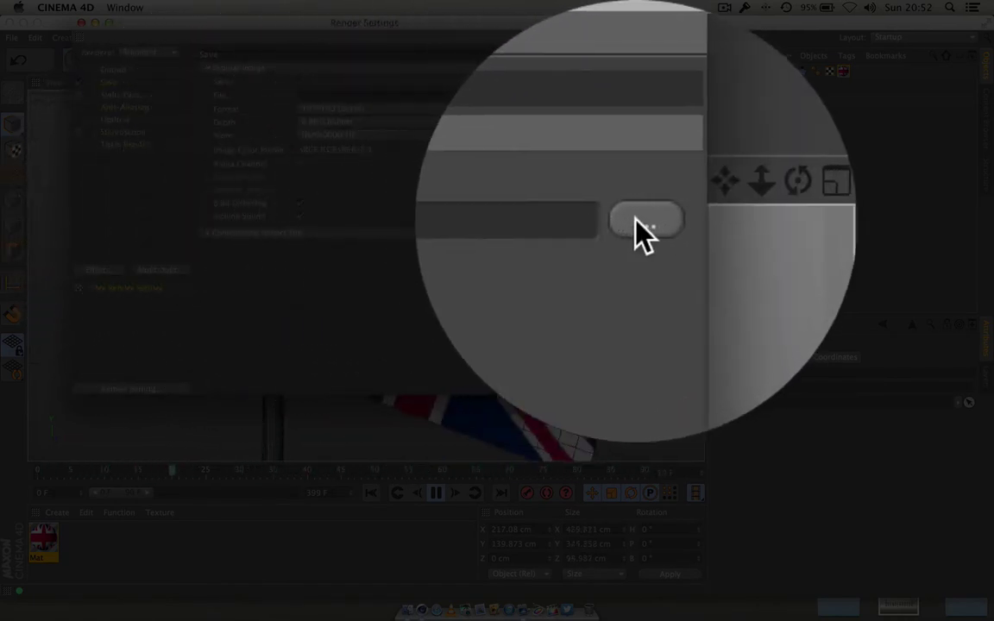
{"action": "left_click", "coordinate": [638, 94]}
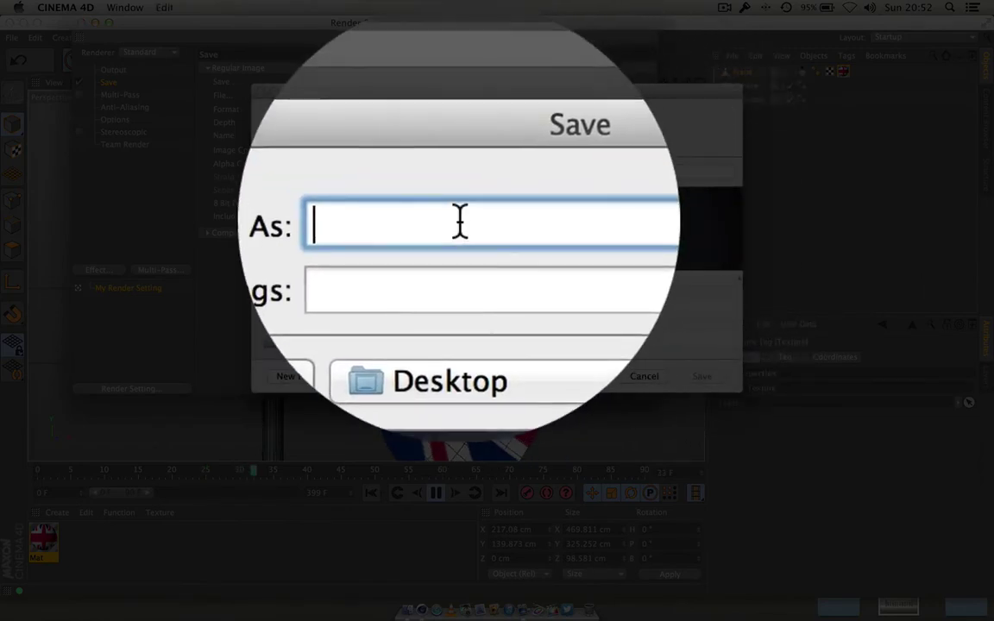
{"action": "type", "text": "flagGB"}
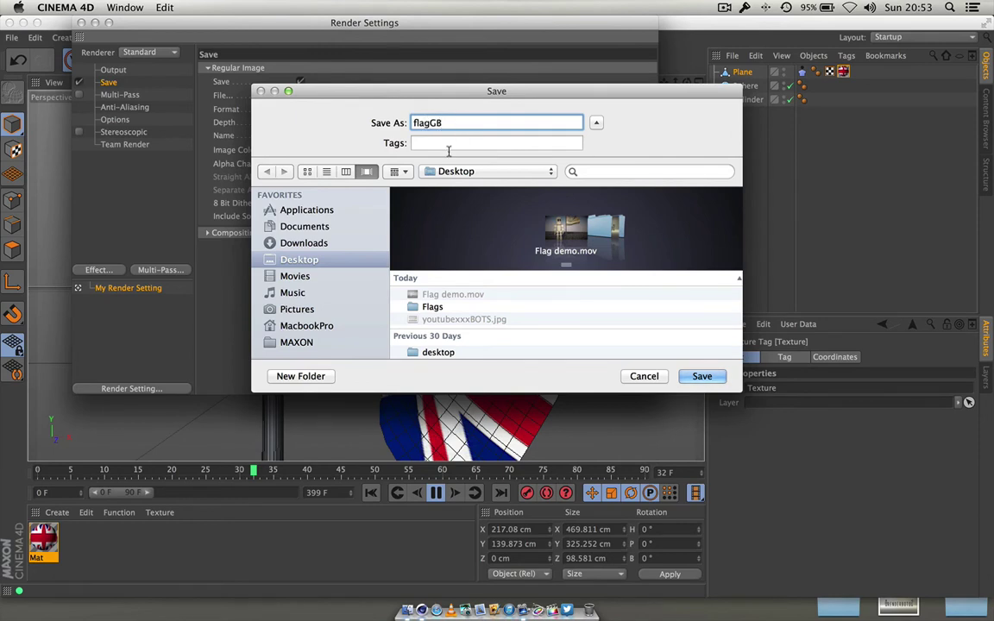
{"action": "left_click", "coordinate": [700, 377]}
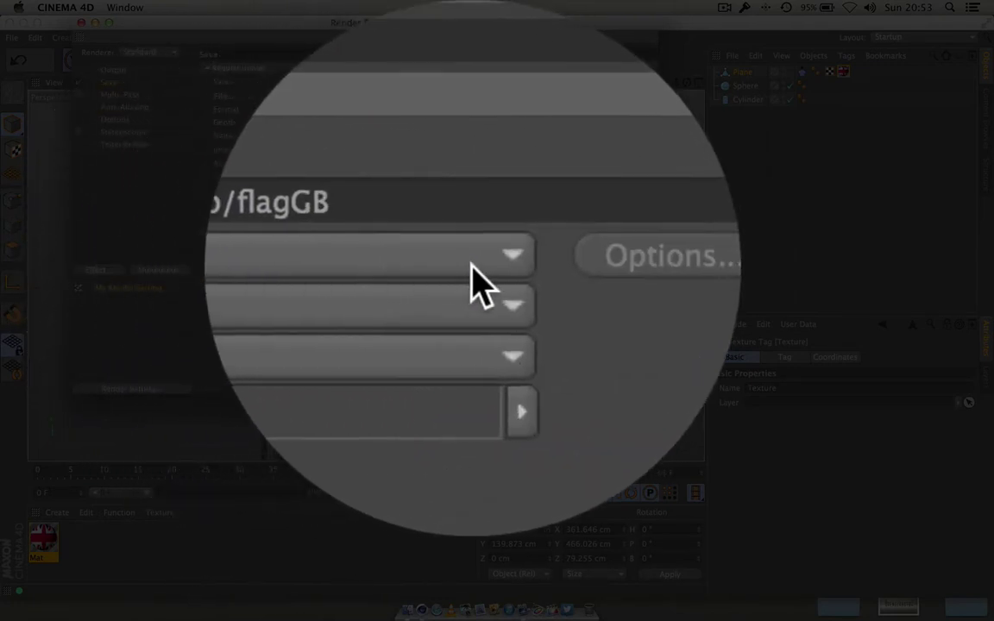
Step: Set the render's save format to QuickTime Movie with H.264 compression and close the render settings
{"action": "left_click", "coordinate": [474, 278]}
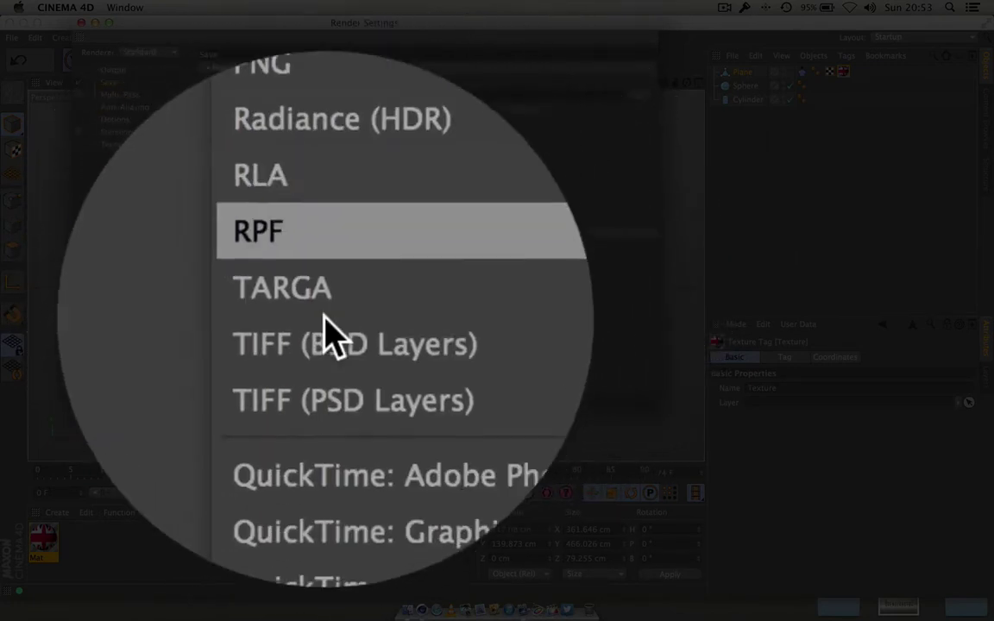
{"action": "left_click", "coordinate": [322, 350]}
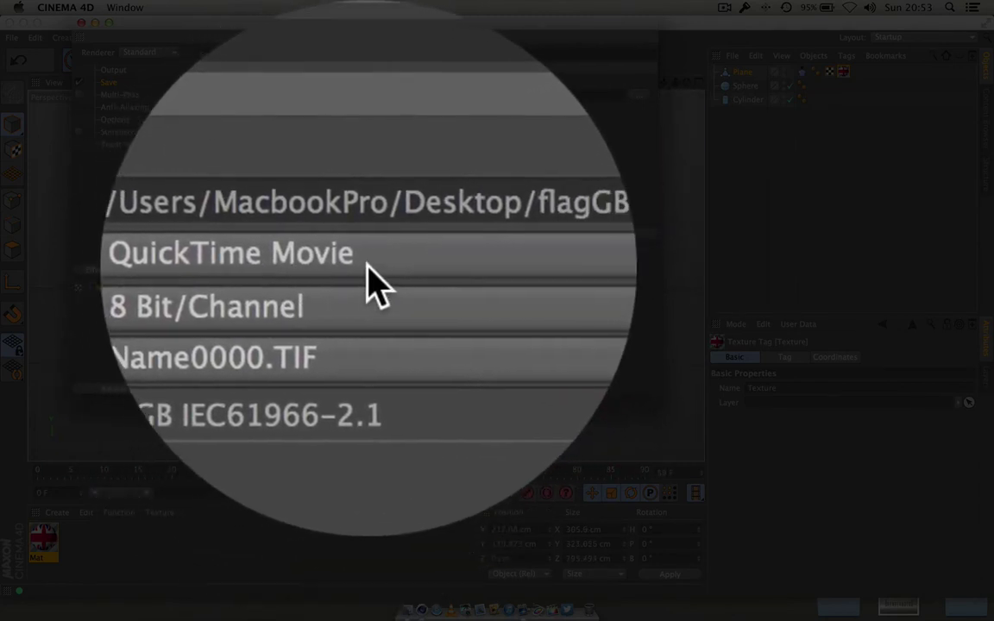
{"action": "left_click", "coordinate": [529, 267]}
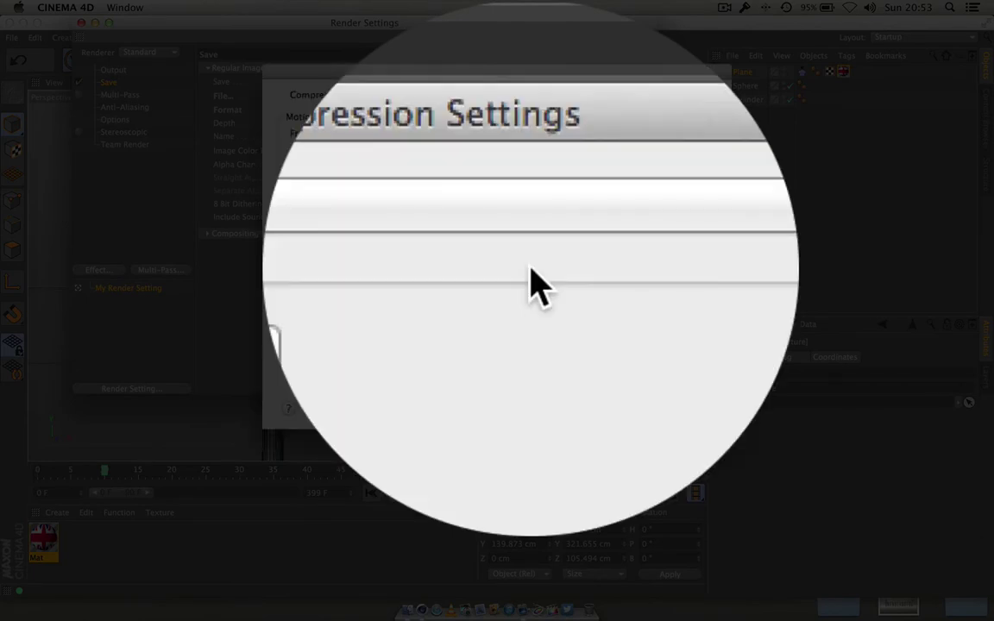
{"action": "left_click", "coordinate": [423, 285]}
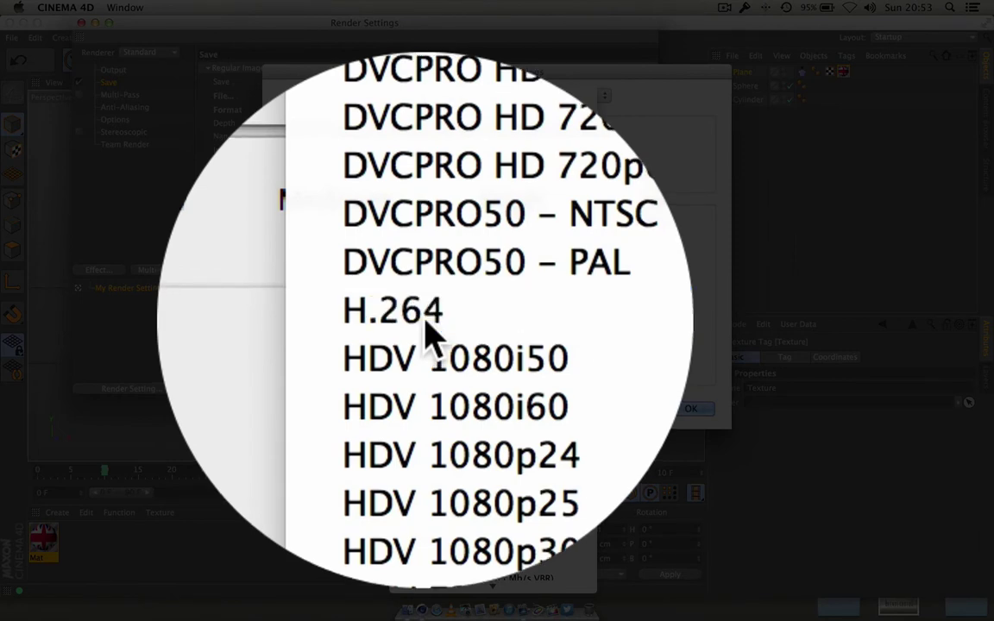
{"action": "left_click", "coordinate": [425, 326]}
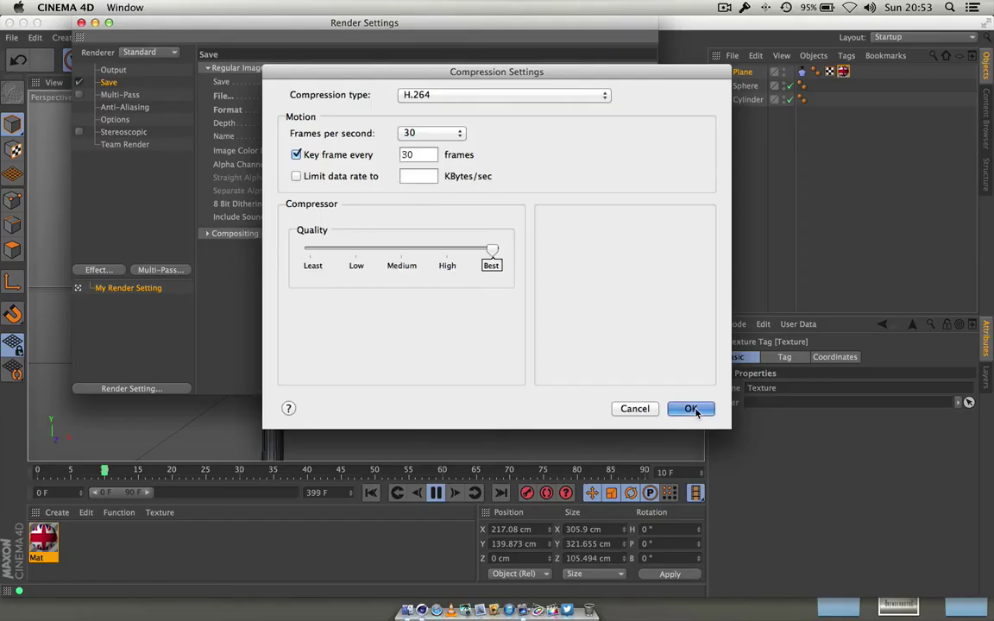
{"action": "left_click", "coordinate": [693, 410]}
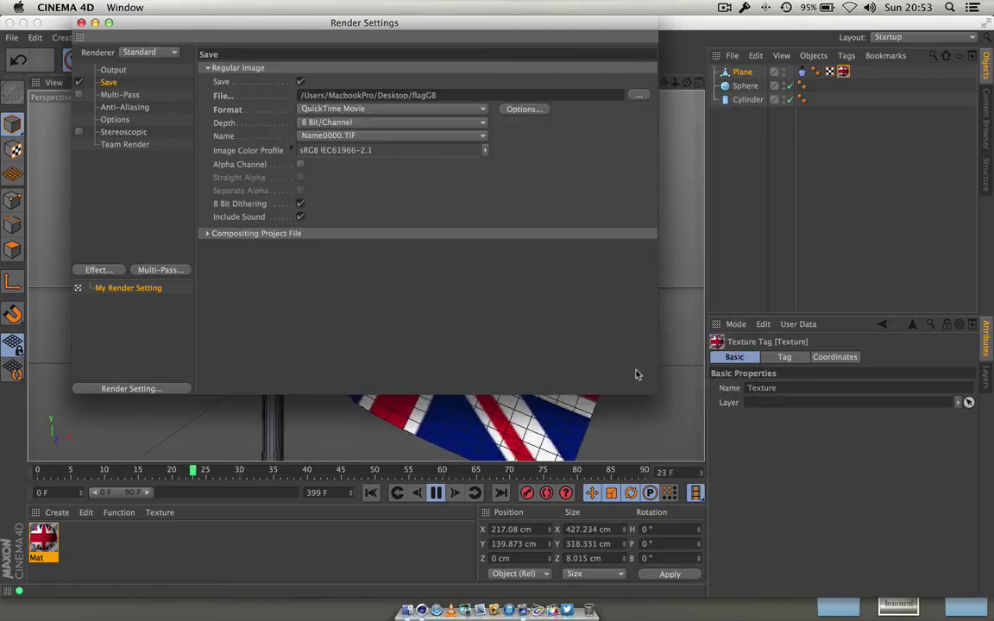
{"action": "left_click", "coordinate": [82, 22]}
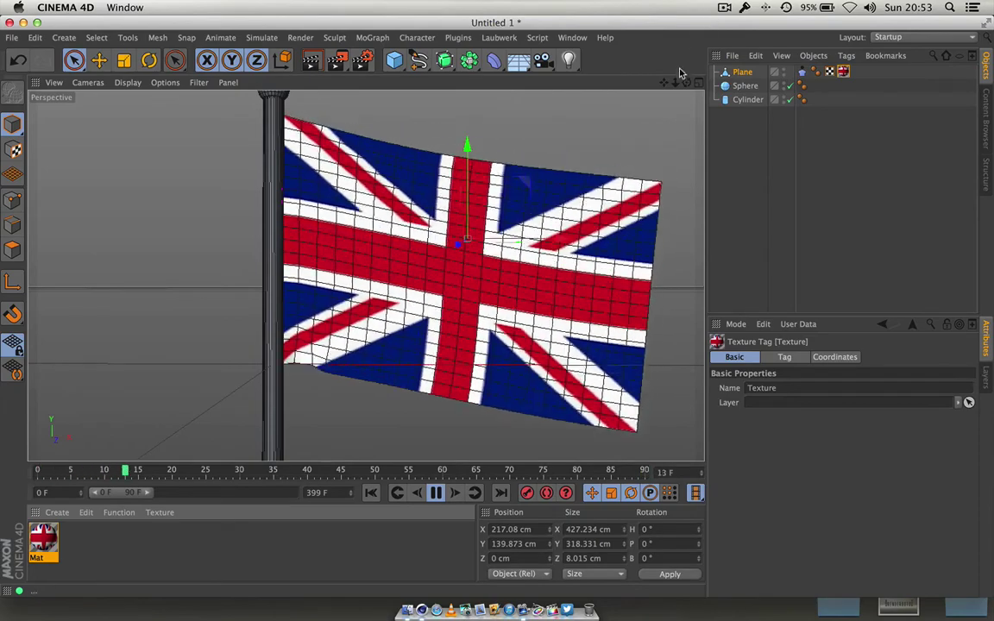
Step: Stop the playback and render a preview of the current view with the flag and upper pole in frame
{"action": "left_click_drag", "start_coordinate": [675, 82], "coordinate": [675, 108]}
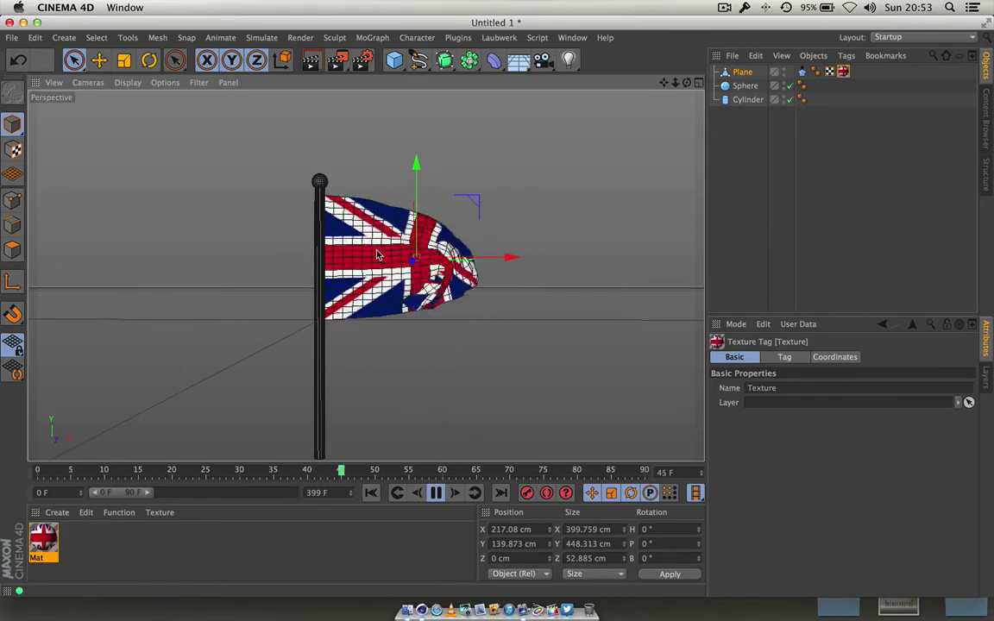
{"action": "left_click", "coordinate": [436, 493]}
{"action": "left_click", "coordinate": [314, 60]}
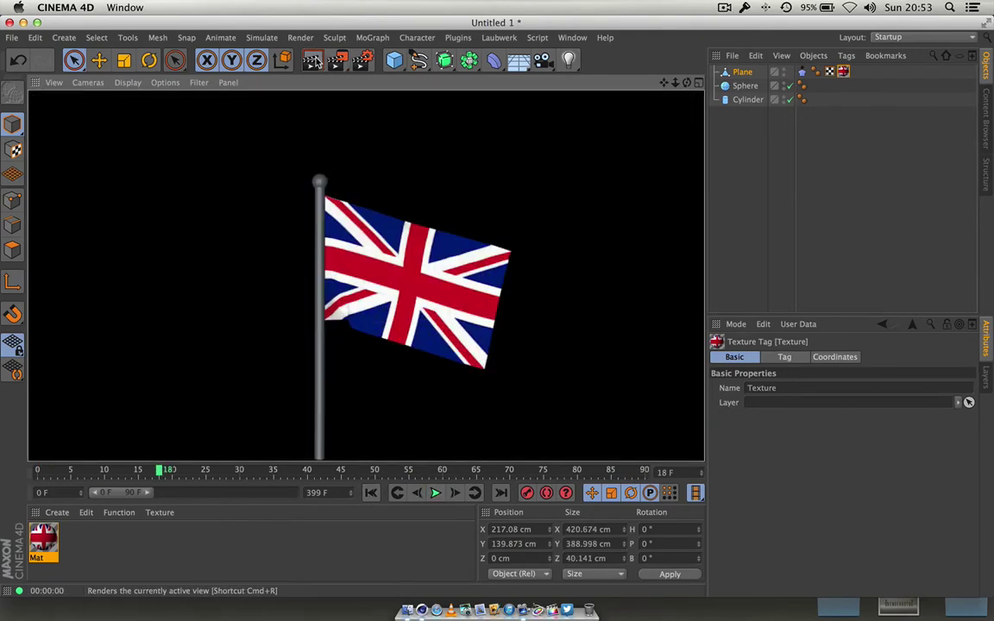
{"action": "left_click", "coordinate": [298, 428]}
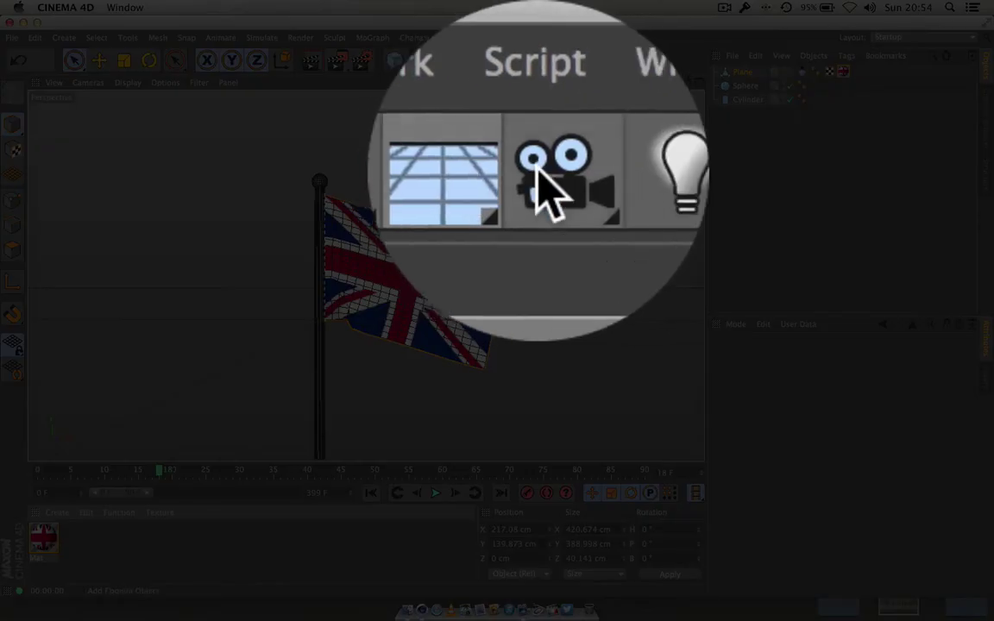
Step: Add a Physical Sky to the flag scene and render previews of the view at frames 18 and 40
{"action": "left_click", "coordinate": [519, 61]}
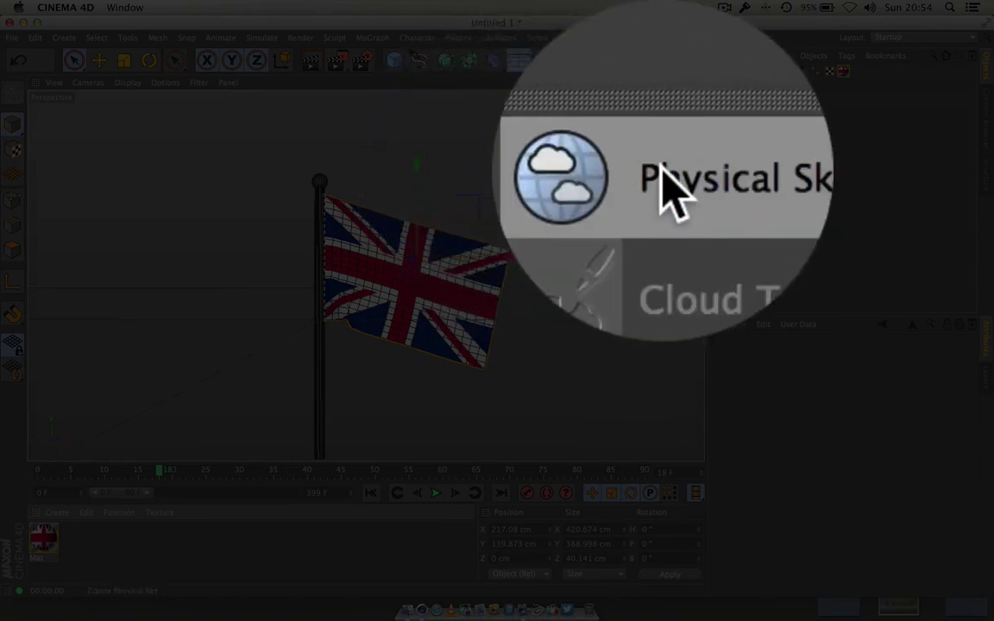
{"action": "left_click", "coordinate": [659, 82]}
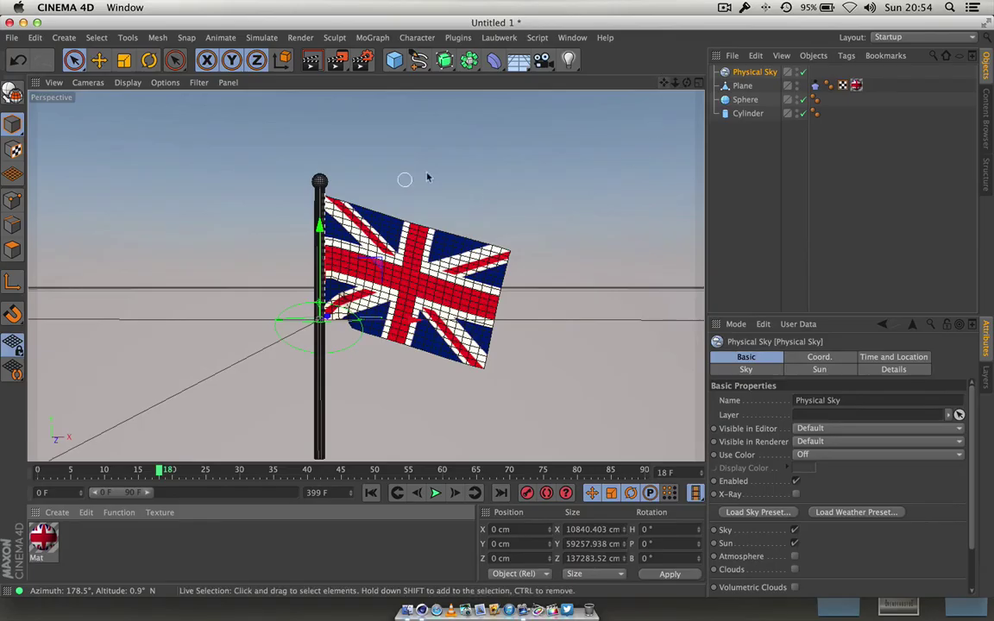
{"action": "left_click", "coordinate": [313, 60]}
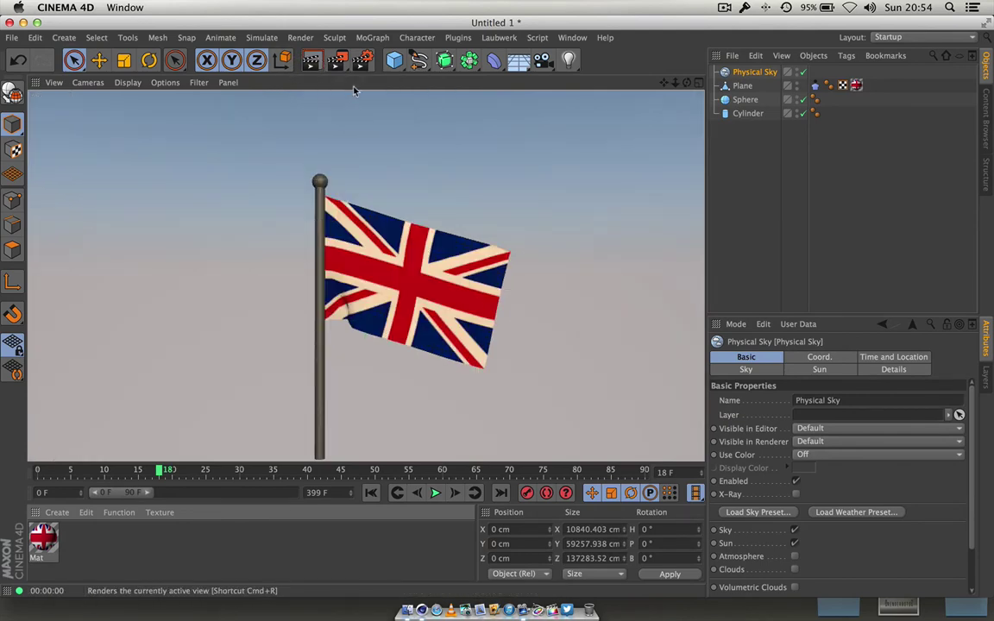
{"action": "left_click", "coordinate": [435, 492]}
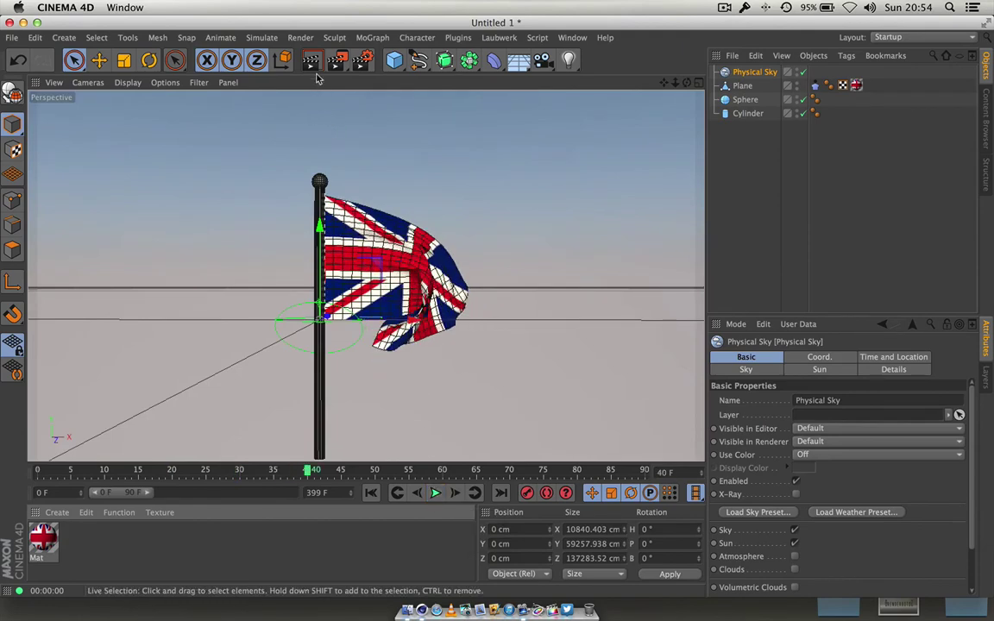
{"action": "key", "text": "super+r"}
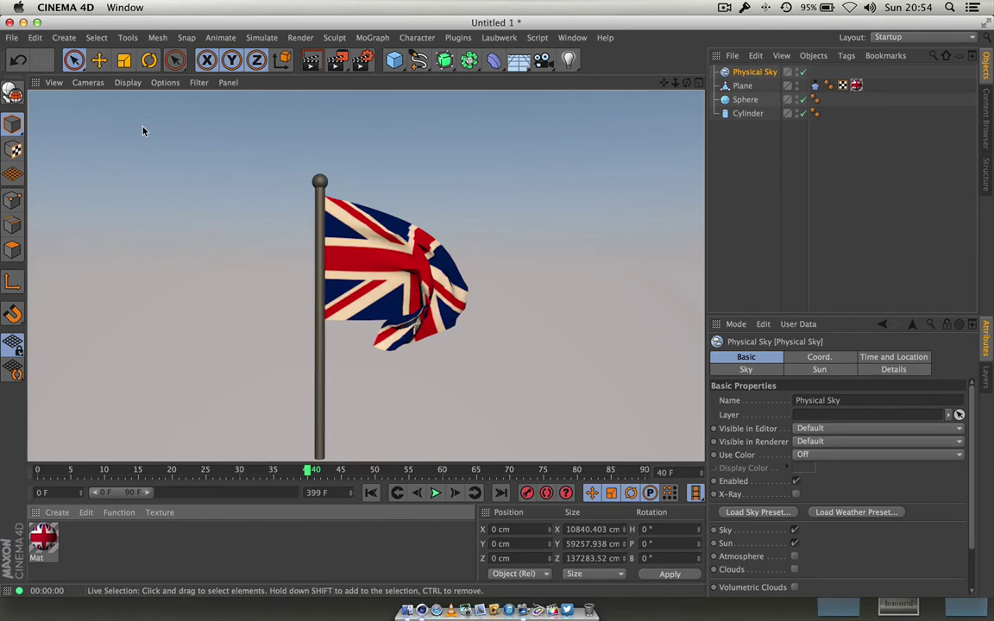
Step: Start a new project and add a plane primitive with its orientation set to +Z
{"action": "left_click", "coordinate": [12, 38]}
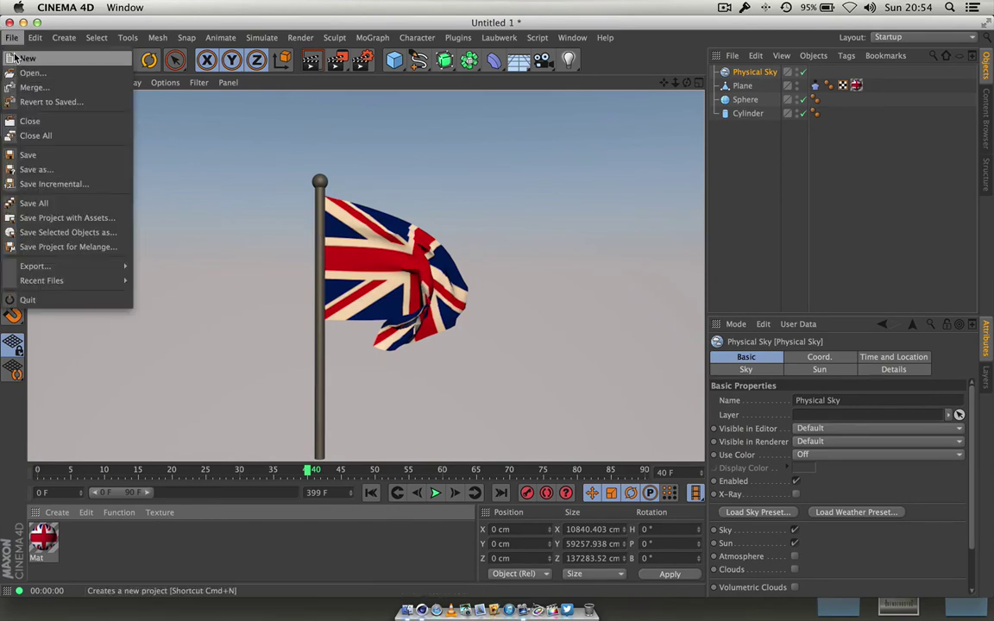
{"action": "left_click", "coordinate": [26, 58]}
{"action": "left_click", "coordinate": [393, 60]}
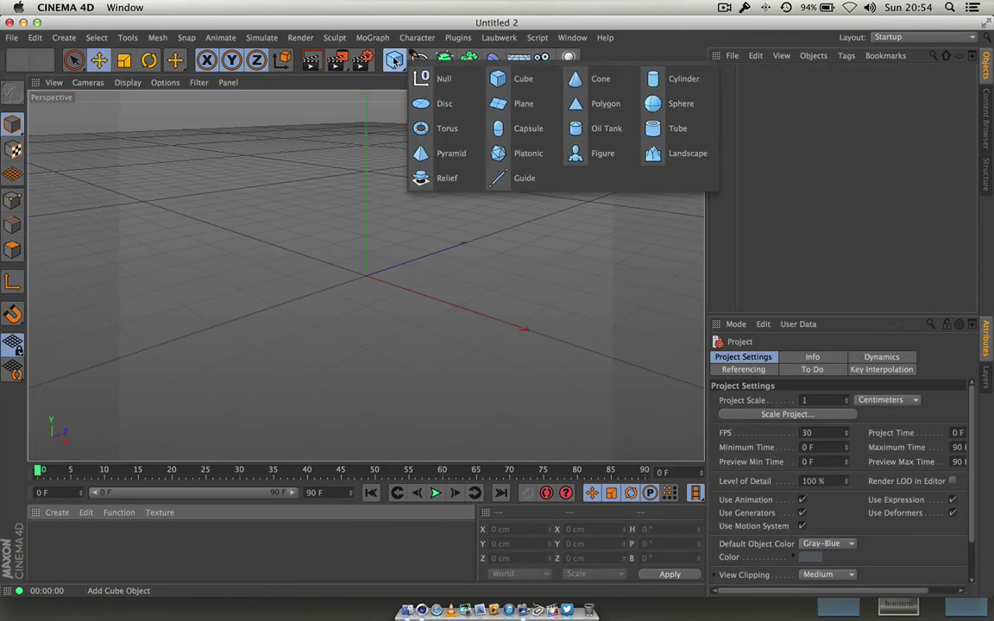
{"action": "left_click", "coordinate": [522, 105]}
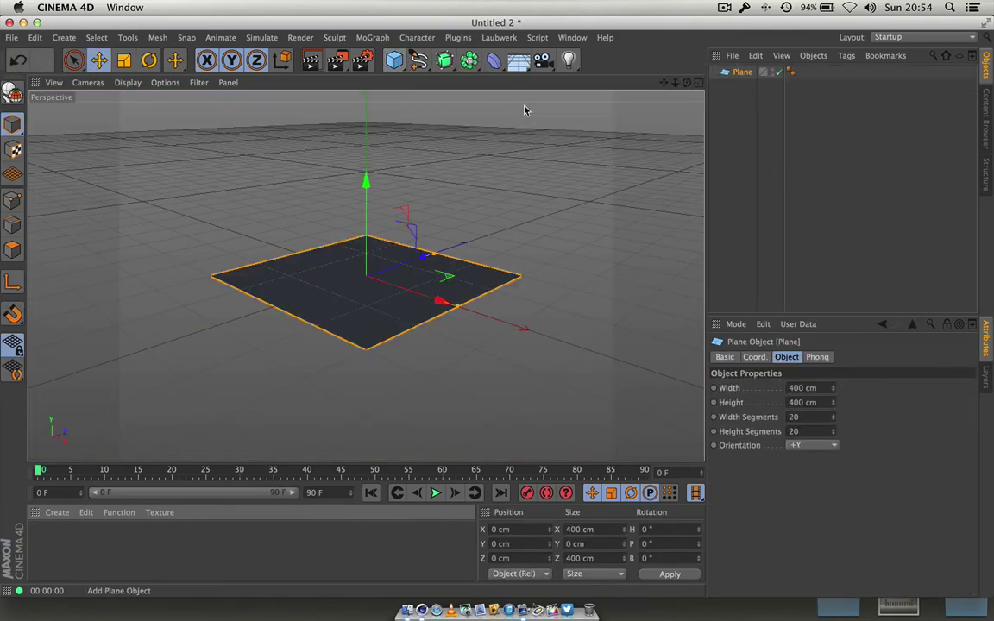
{"action": "left_click", "coordinate": [833, 446]}
{"action": "left_click", "coordinate": [821, 517]}
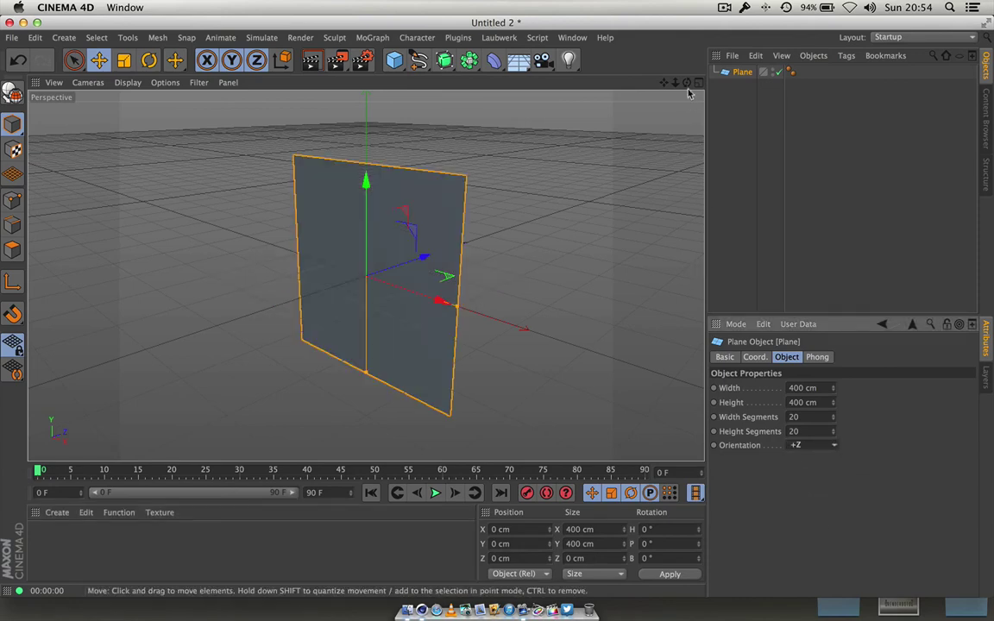
Step: Show the upright plane from the front with its segment lines displayed in the perspective view
{"action": "left_click_drag", "start_coordinate": [688, 82], "coordinate": [158, 96]}
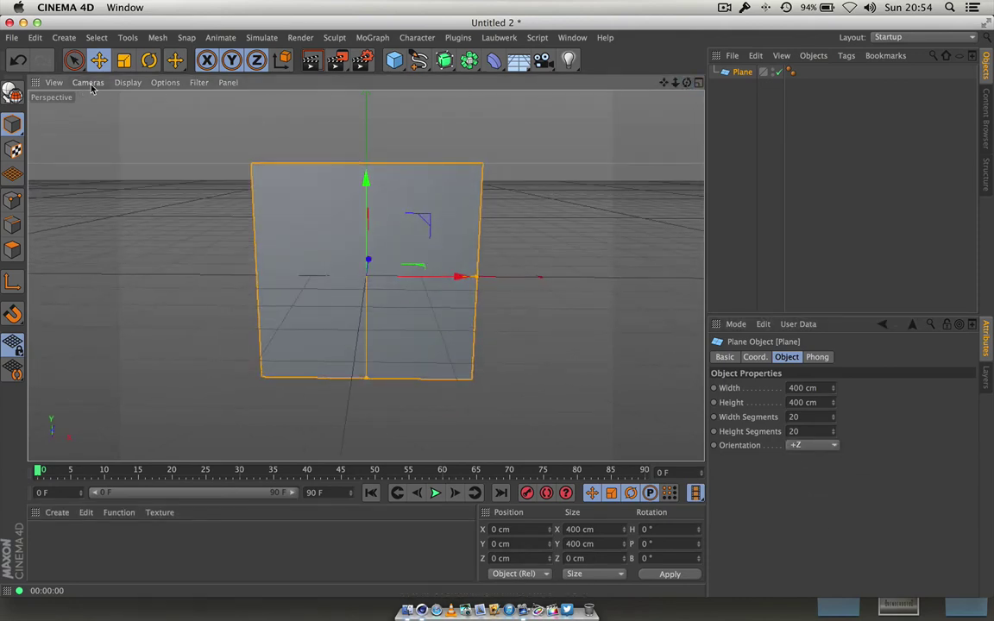
{"action": "left_click", "coordinate": [127, 82]}
{"action": "left_click", "coordinate": [122, 121]}
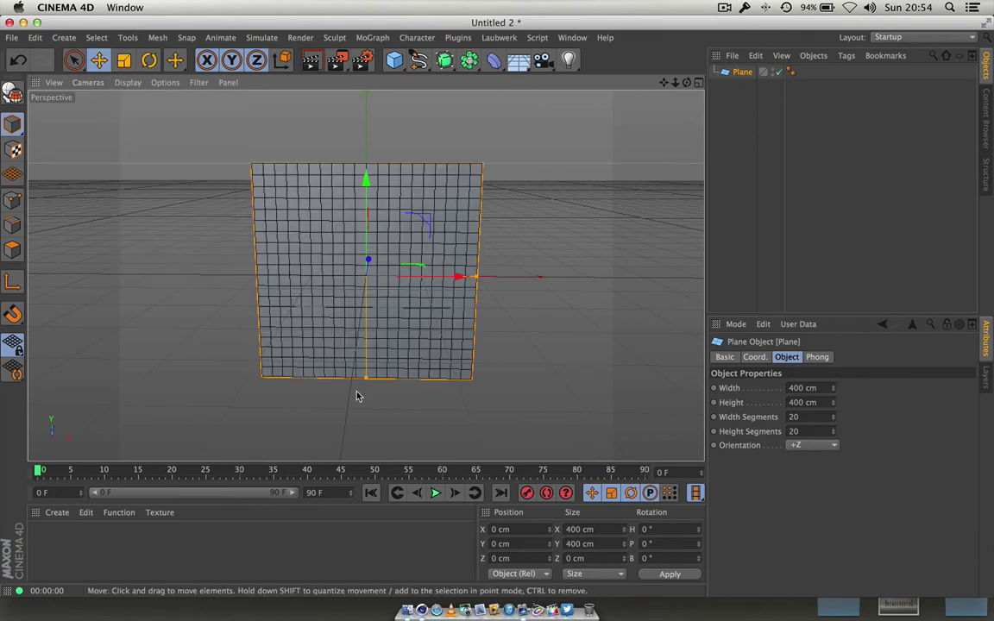
Step: Resize the plane to about 248 cm high with 31 width and 34 height segments, and make it editable
{"action": "left_click_drag", "start_coordinate": [368, 379], "coordinate": [361, 345]}
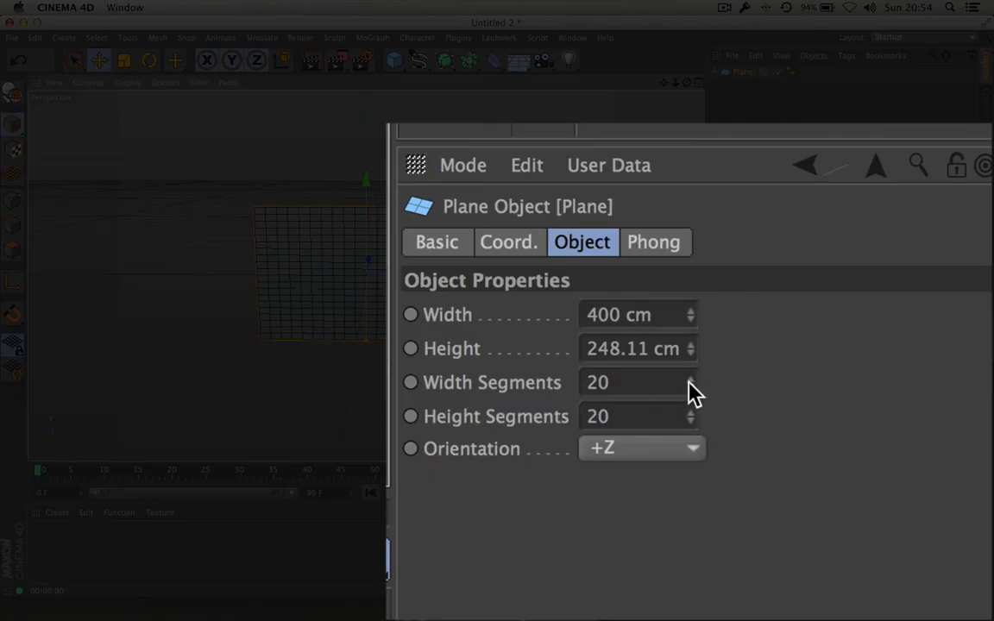
{"action": "left_click_drag", "start_coordinate": [689, 381], "coordinate": [690, 415]}
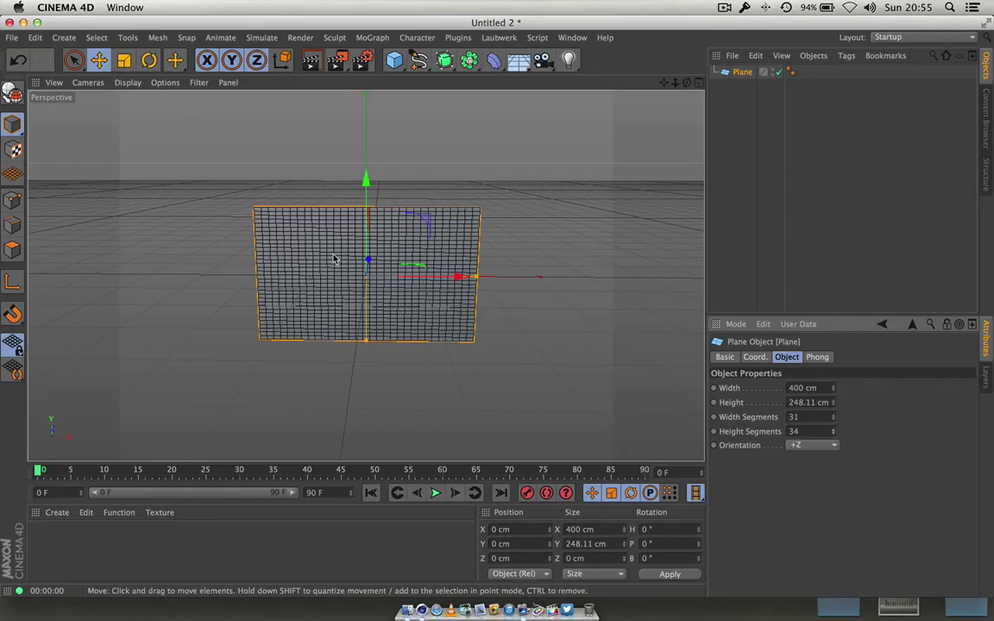
{"action": "left_click", "coordinate": [12, 92]}
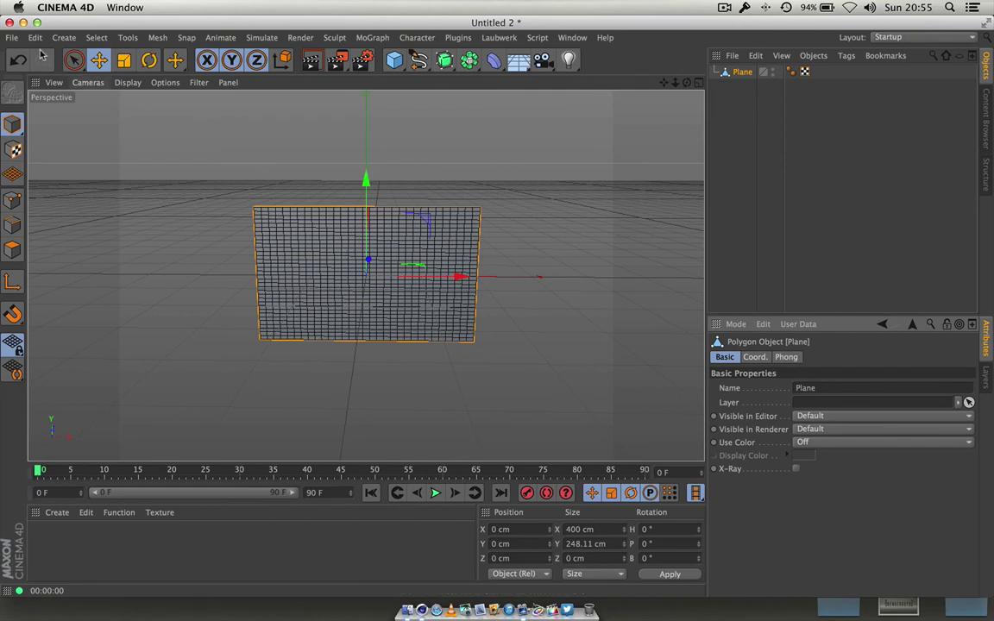
Step: Switch back to the Untitled 1 project, play the flag animation and minimise the project window
{"action": "left_click", "coordinate": [572, 37]}
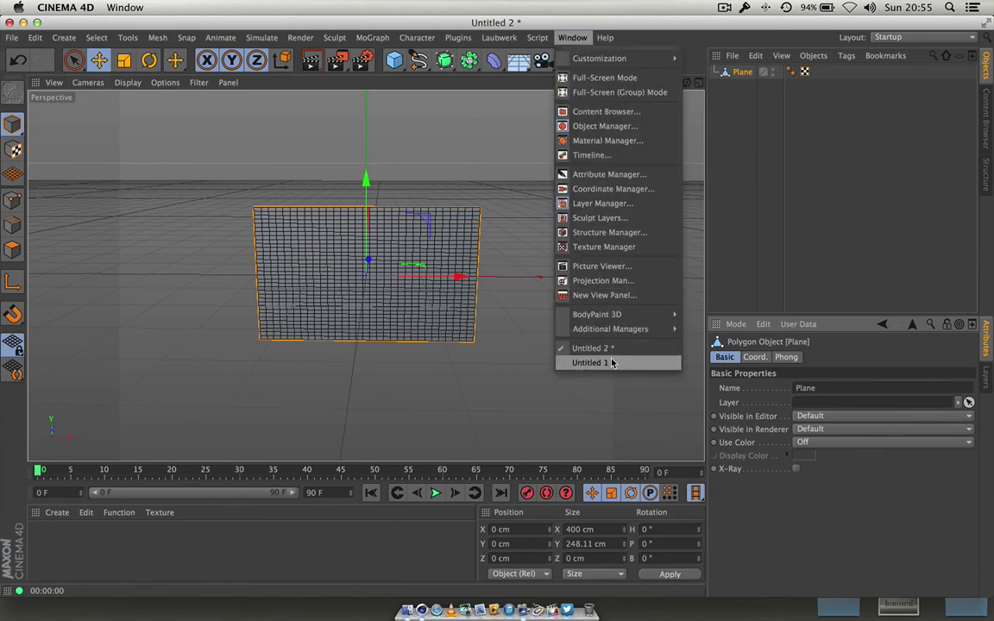
{"action": "left_click", "coordinate": [554, 326]}
{"action": "left_click", "coordinate": [436, 493]}
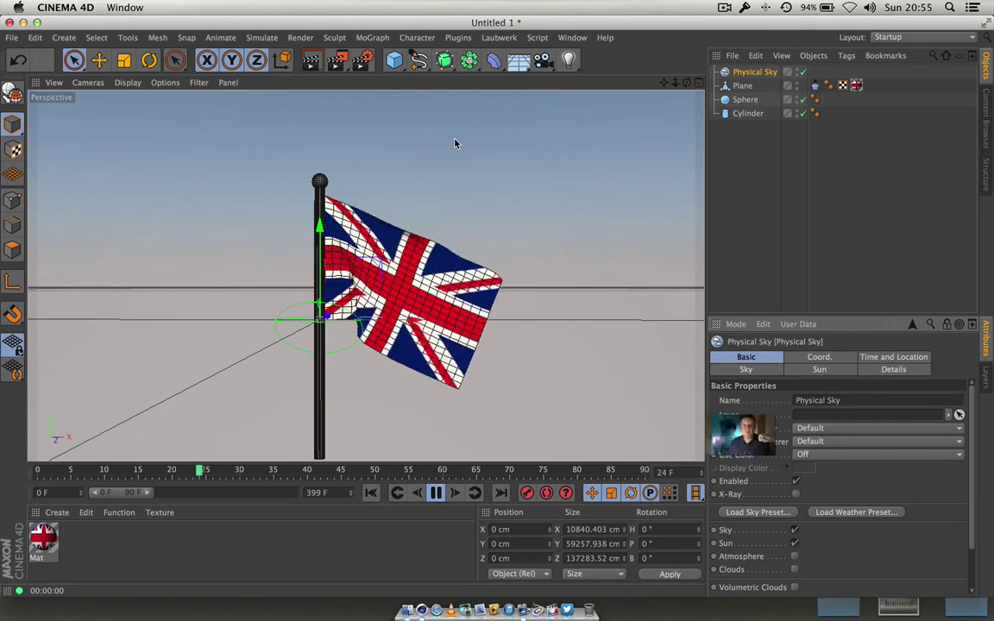
{"action": "scroll", "coordinate": [408, 124], "scroll_direction": "up", "scroll_amount": 5}
{"action": "scroll", "coordinate": [408, 123], "scroll_direction": "up", "scroll_amount": 5}
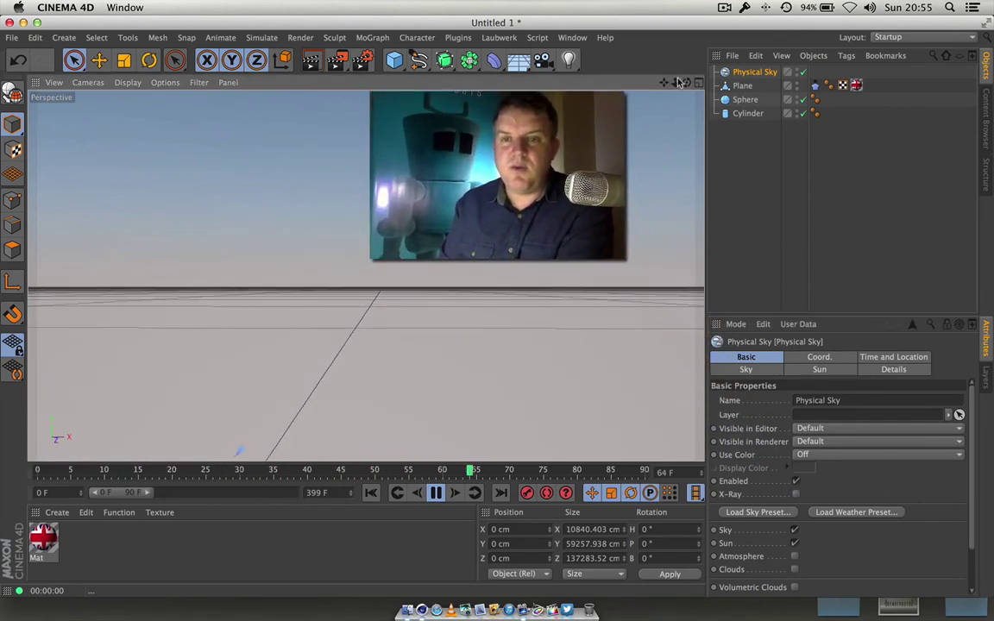
{"action": "scroll", "coordinate": [366, 275], "scroll_direction": "up", "scroll_amount": 2}
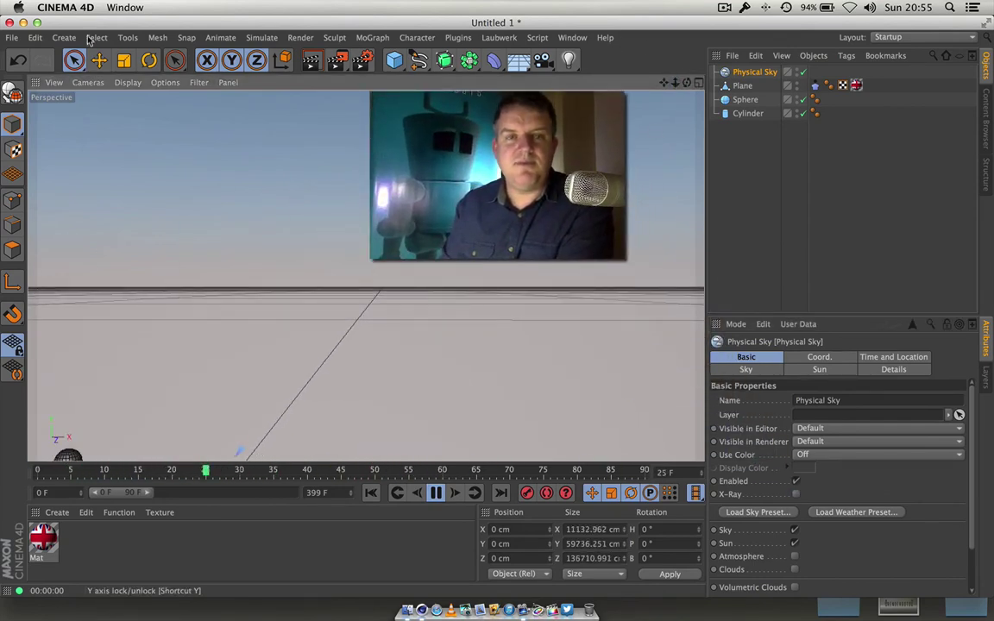
{"action": "left_click", "coordinate": [24, 21]}
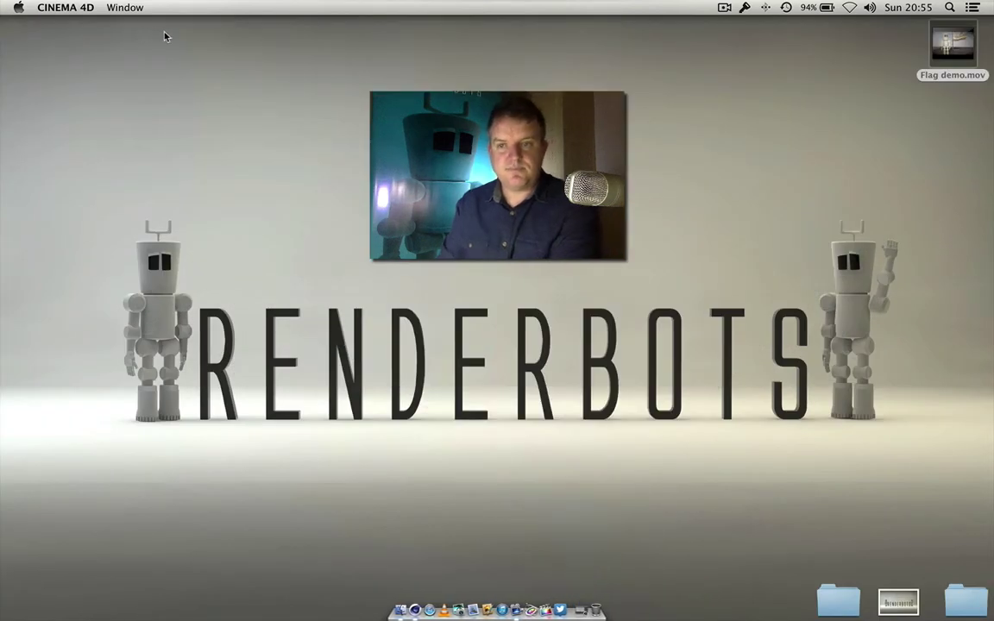